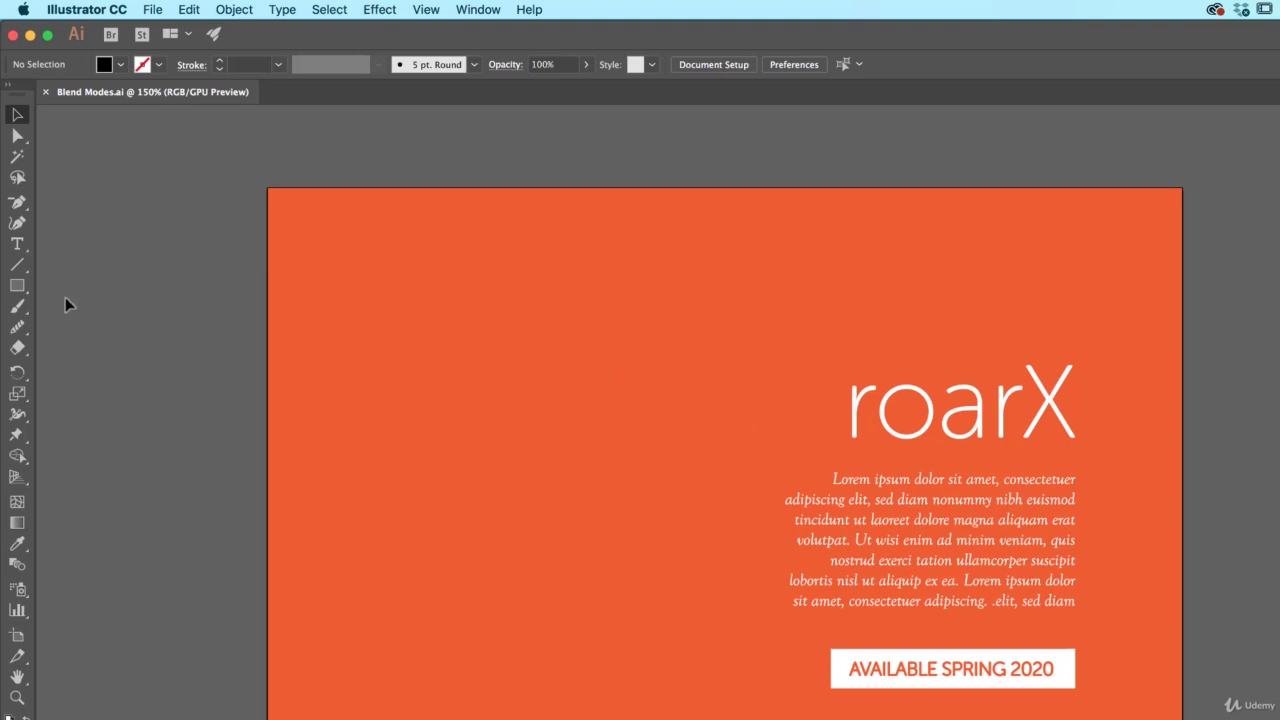
Add a black Museo Sans Rounded letter R, enlarge it to about 478 pt, and place it on the poster's left
{"action": "left_click", "coordinate": [17, 244]}
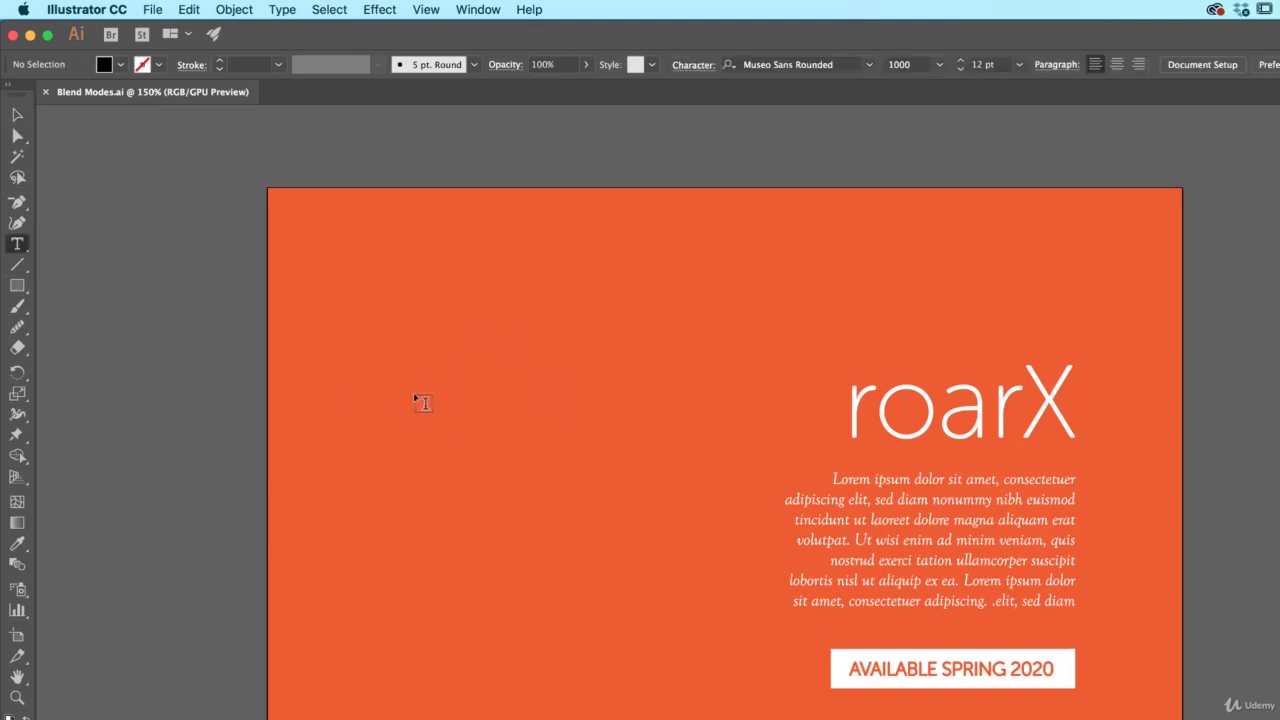
{"action": "left_click", "coordinate": [432, 416]}
{"action": "type", "text": "R"}
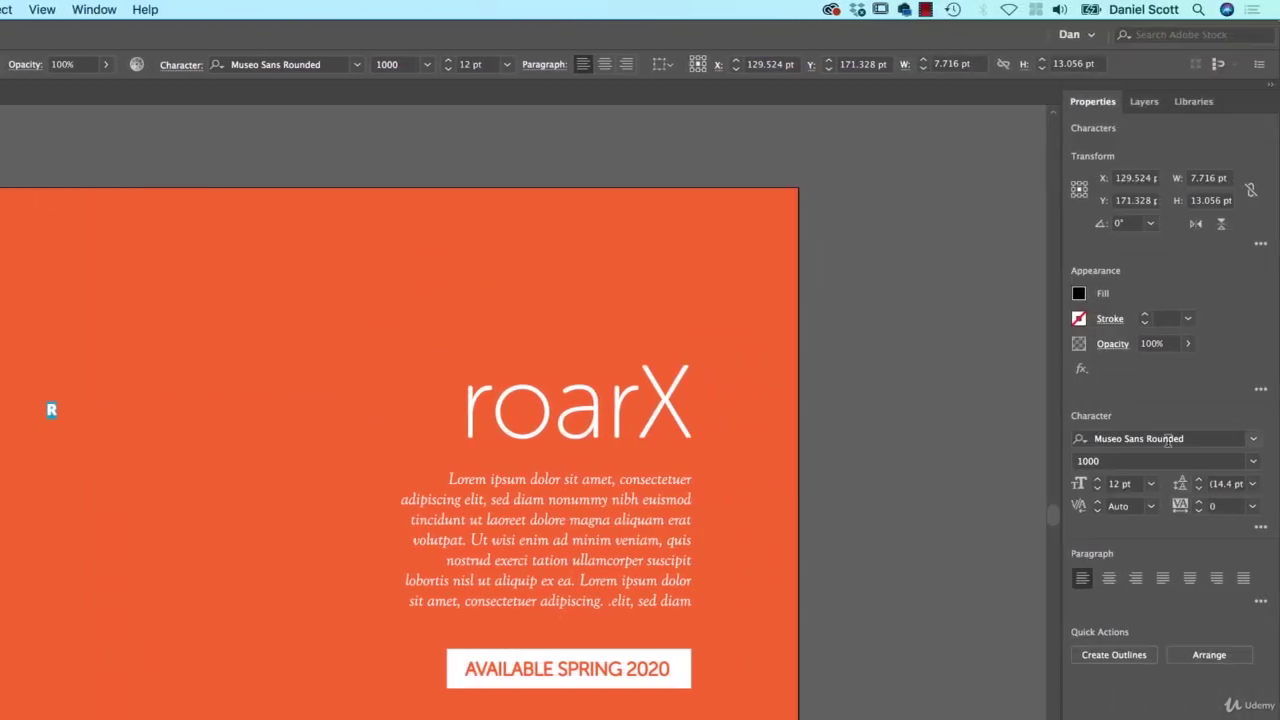
{"action": "key", "text": "Escape"}
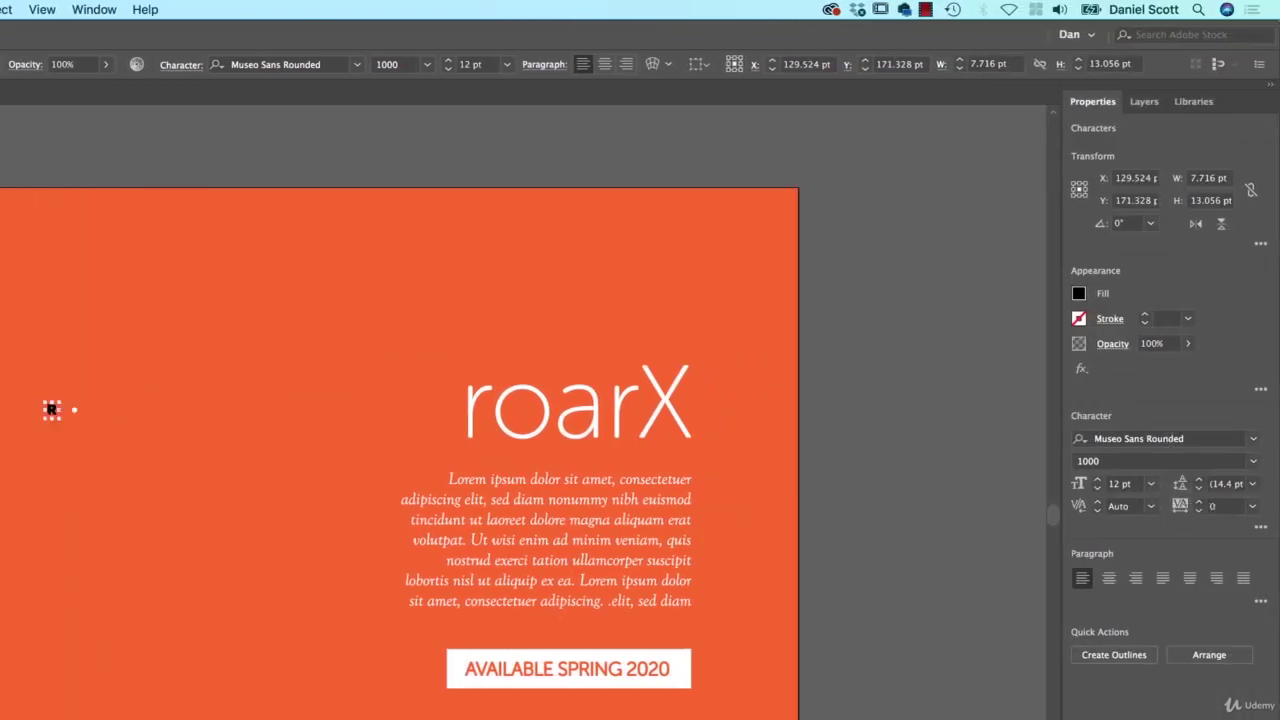
{"action": "left_click_drag", "start_coordinate": [57, 418], "coordinate": [250, 600]}
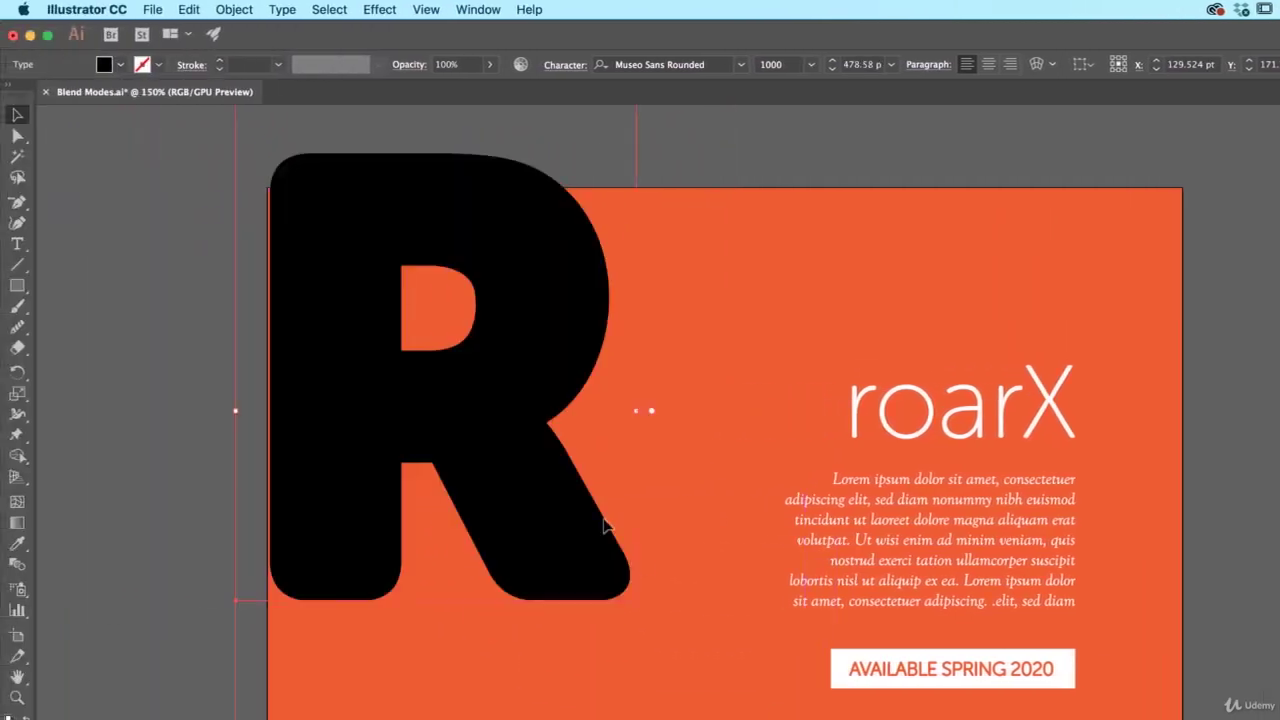
{"action": "left_click_drag", "start_coordinate": [503, 386], "coordinate": [613, 519]}
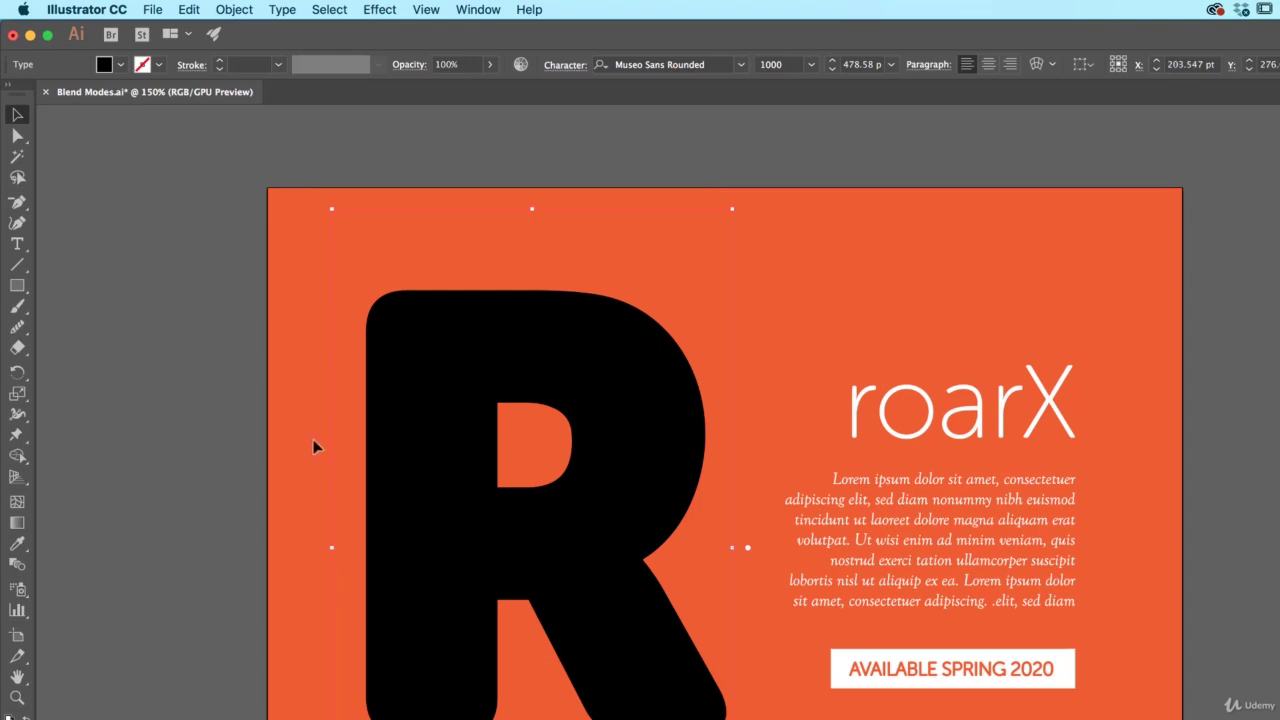
Shrink the giant R slightly
{"action": "left_click", "coordinate": [237, 453]}
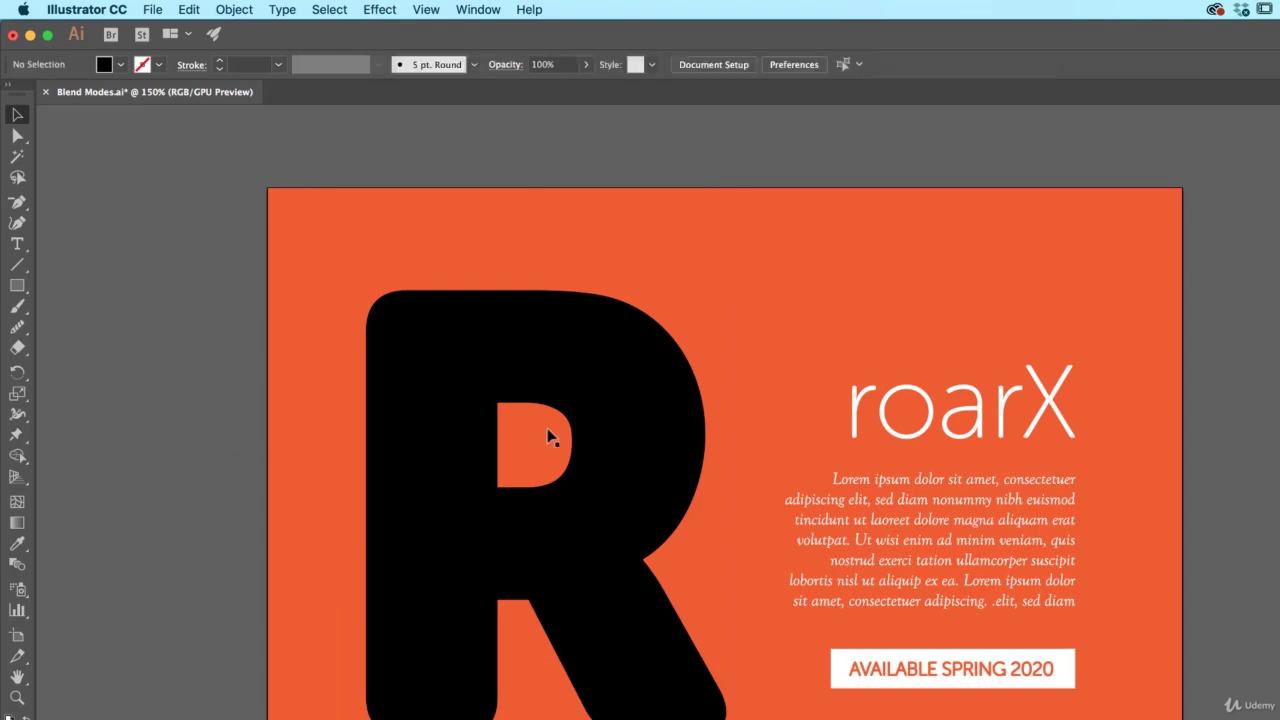
{"action": "left_click", "coordinate": [548, 437]}
{"action": "left_click_drag", "start_coordinate": [733, 208], "coordinate": [710, 236]}
{"action": "left_click", "coordinate": [249, 401]}
Place Bike 0.jpg onto the poster and position it over the R
{"action": "key", "text": "super+shift+p"}
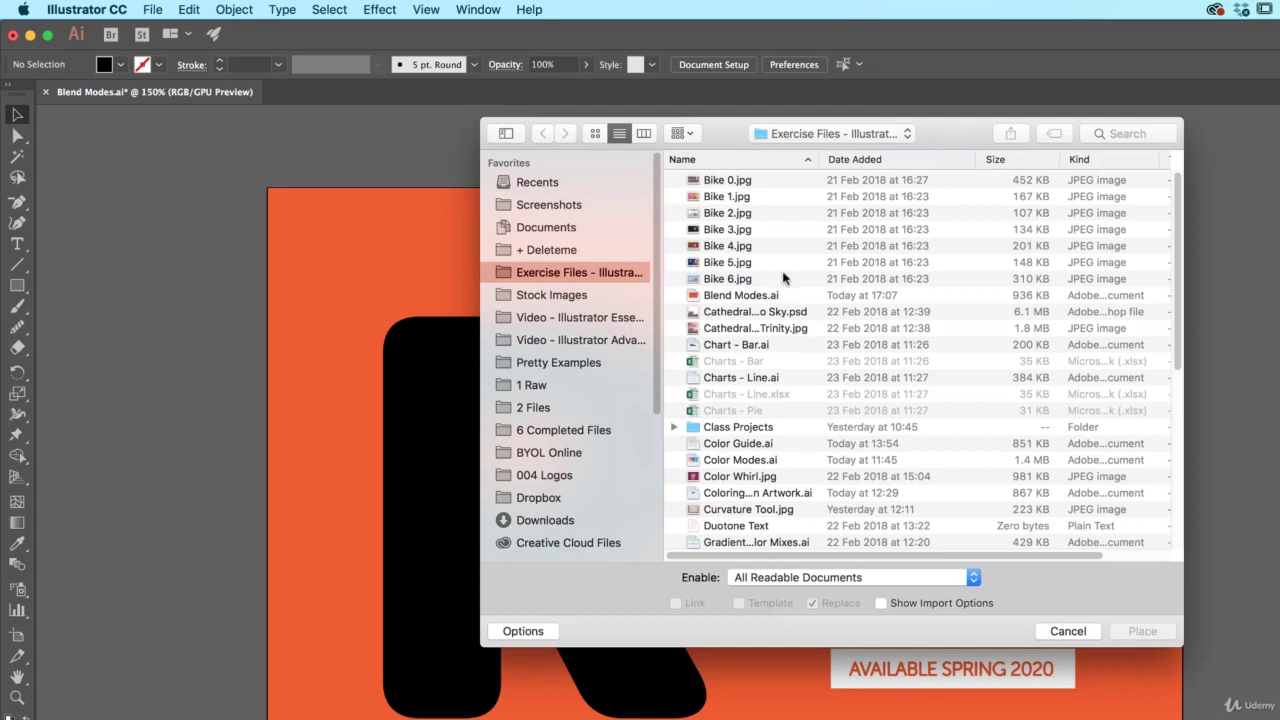
{"action": "left_click", "coordinate": [733, 182]}
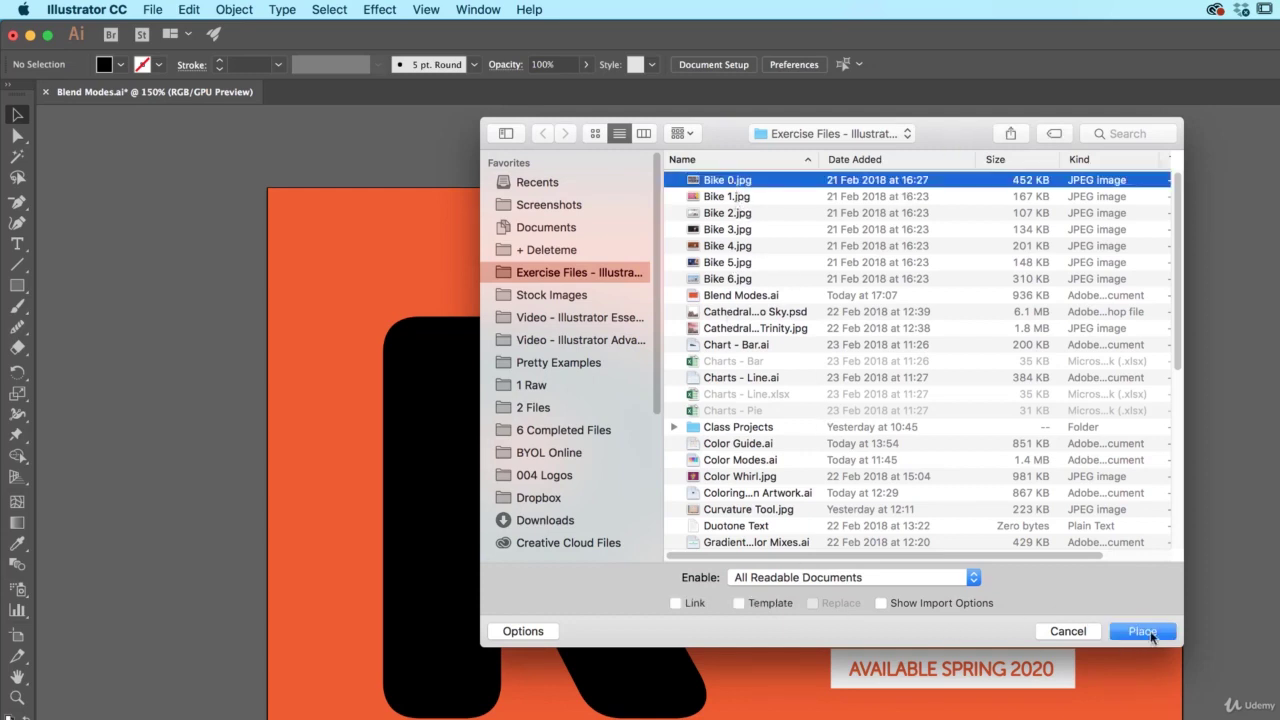
{"action": "left_click", "coordinate": [1142, 631]}
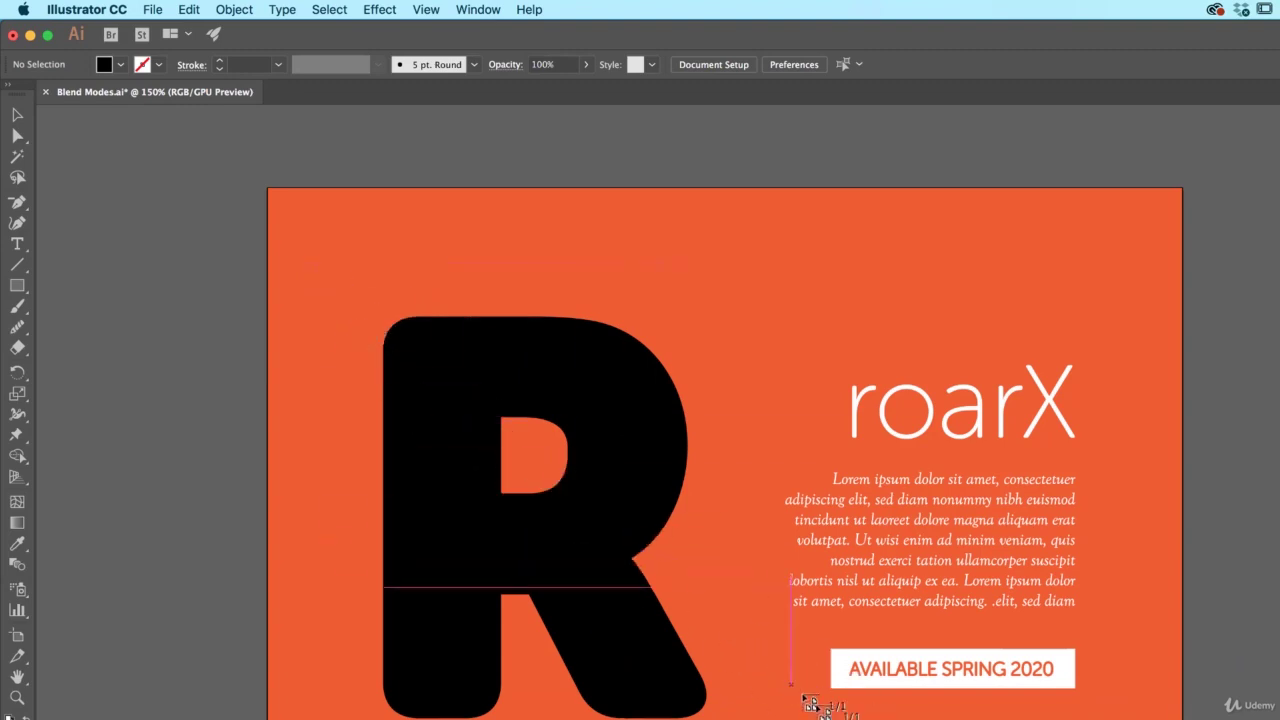
{"action": "left_click_drag", "start_coordinate": [942, 696], "coordinate": [302, 260]}
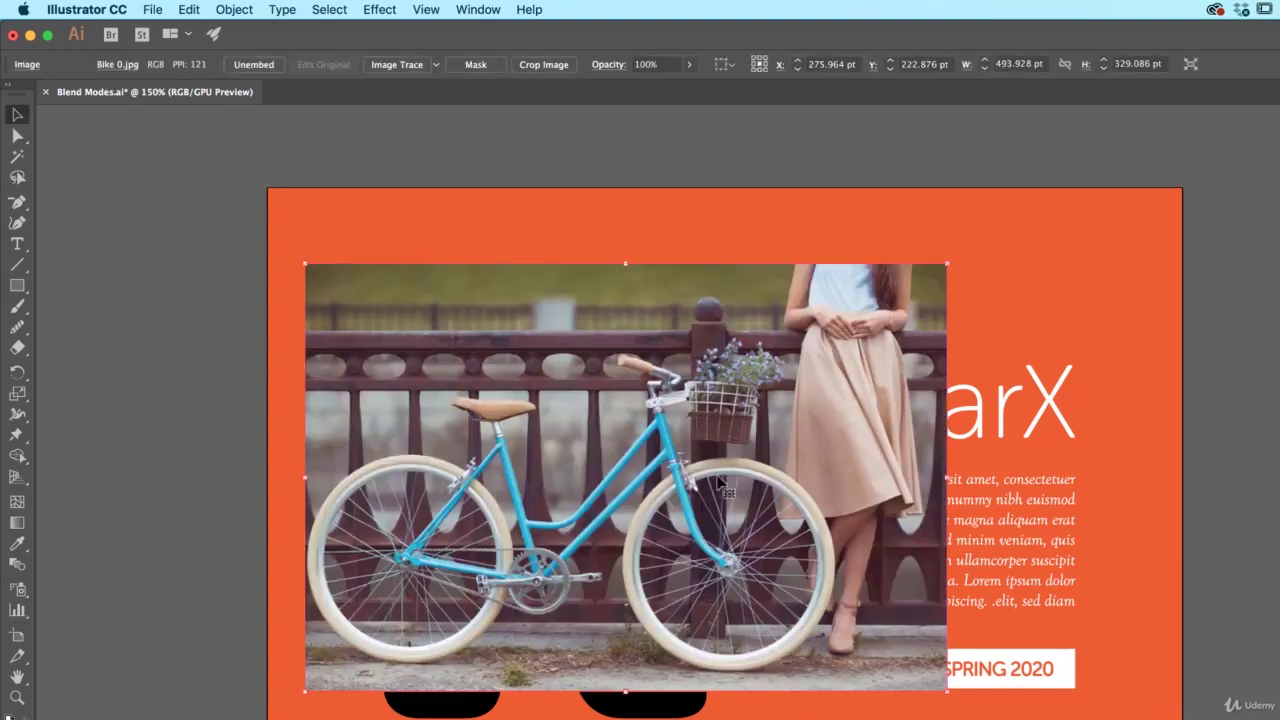
{"action": "left_click_drag", "start_coordinate": [678, 385], "coordinate": [651, 425]}
Send the bike photo behind the R and make a clipping mask with both selected
{"action": "key", "text": "super+bracketleft"}
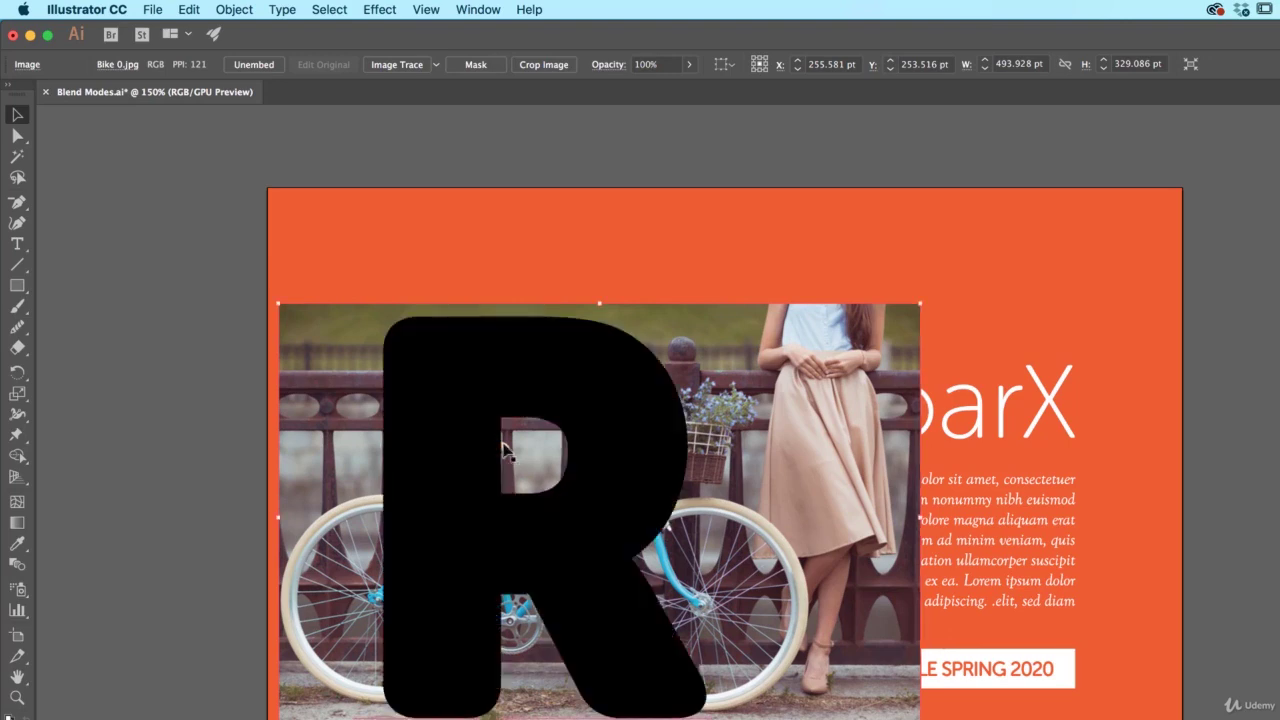
{"action": "left_click", "coordinate": [156, 470]}
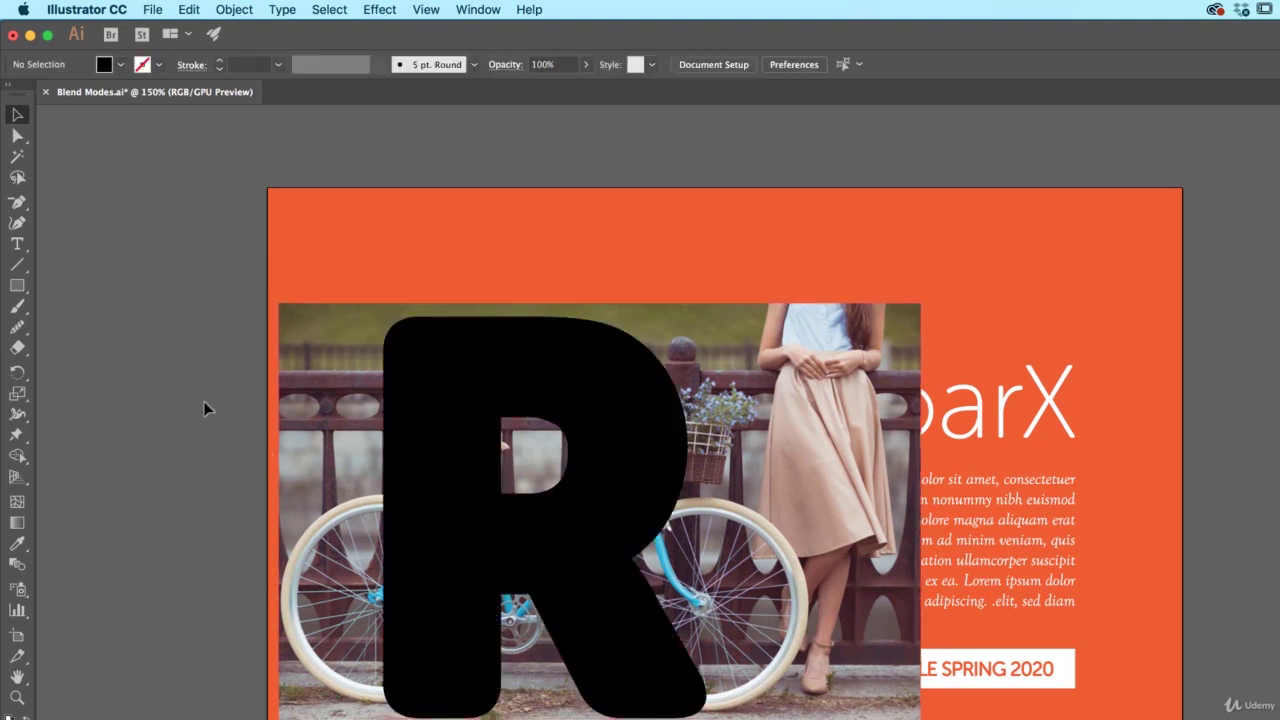
{"action": "left_click_drag", "start_coordinate": [228, 390], "coordinate": [463, 520]}
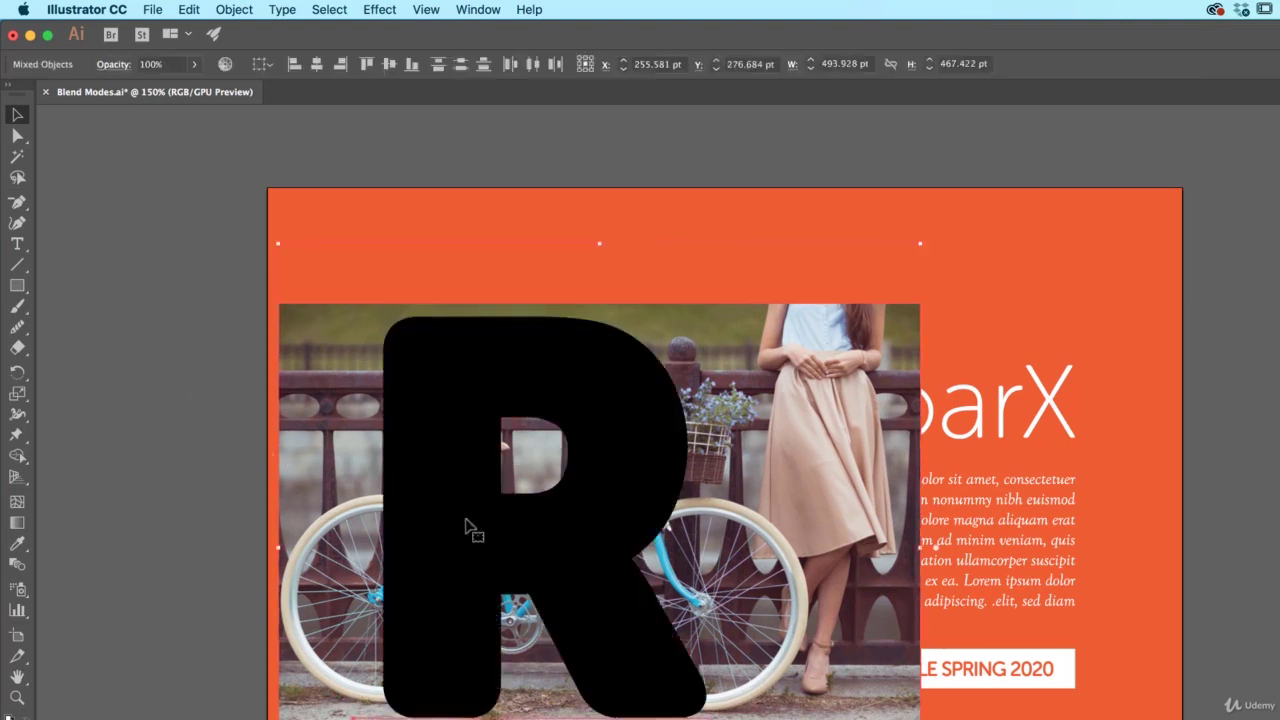
{"action": "key", "text": "super+7"}
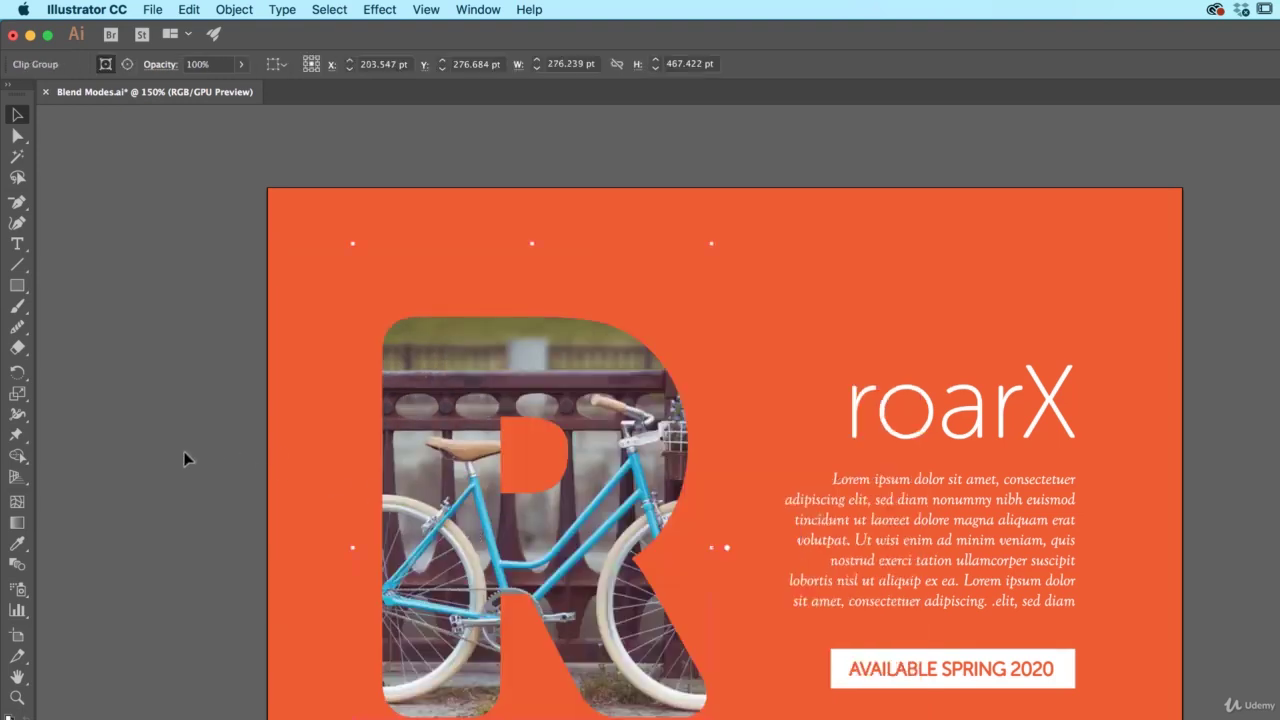
{"action": "left_click", "coordinate": [223, 486]}
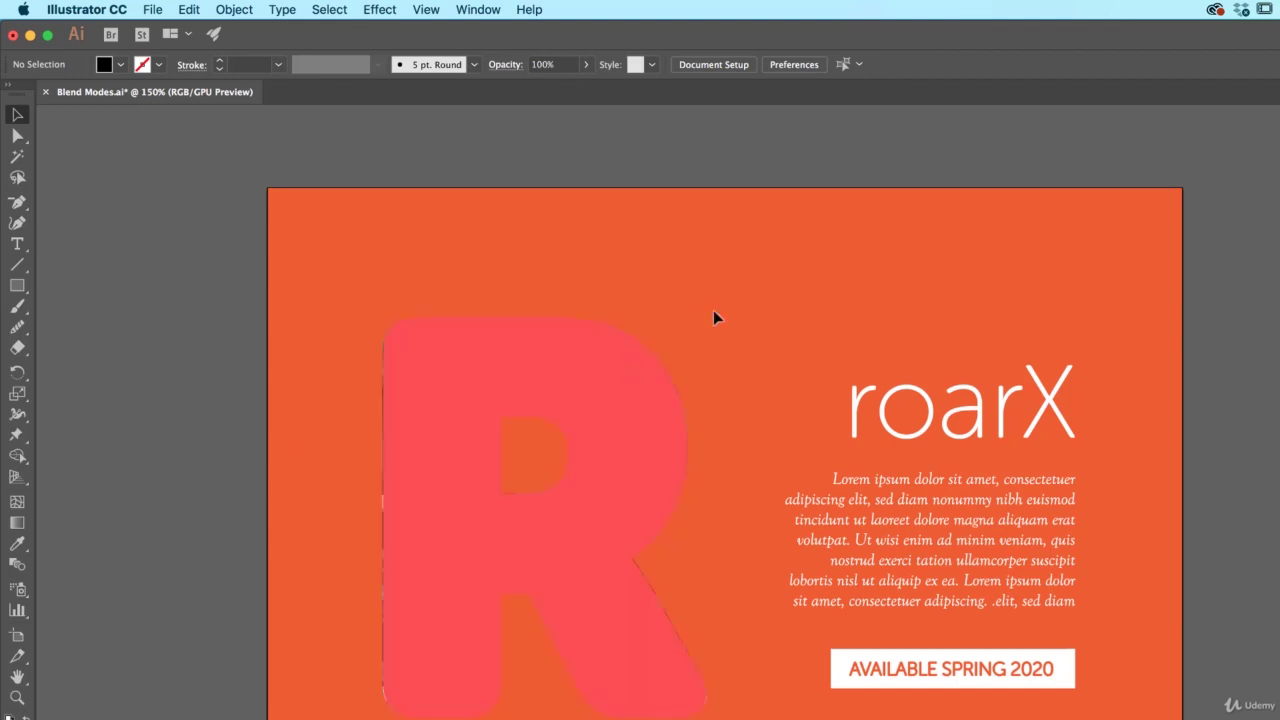
Try Darken and then Multiply blending on the bike-photo R
{"action": "left_click", "coordinate": [455, 431]}
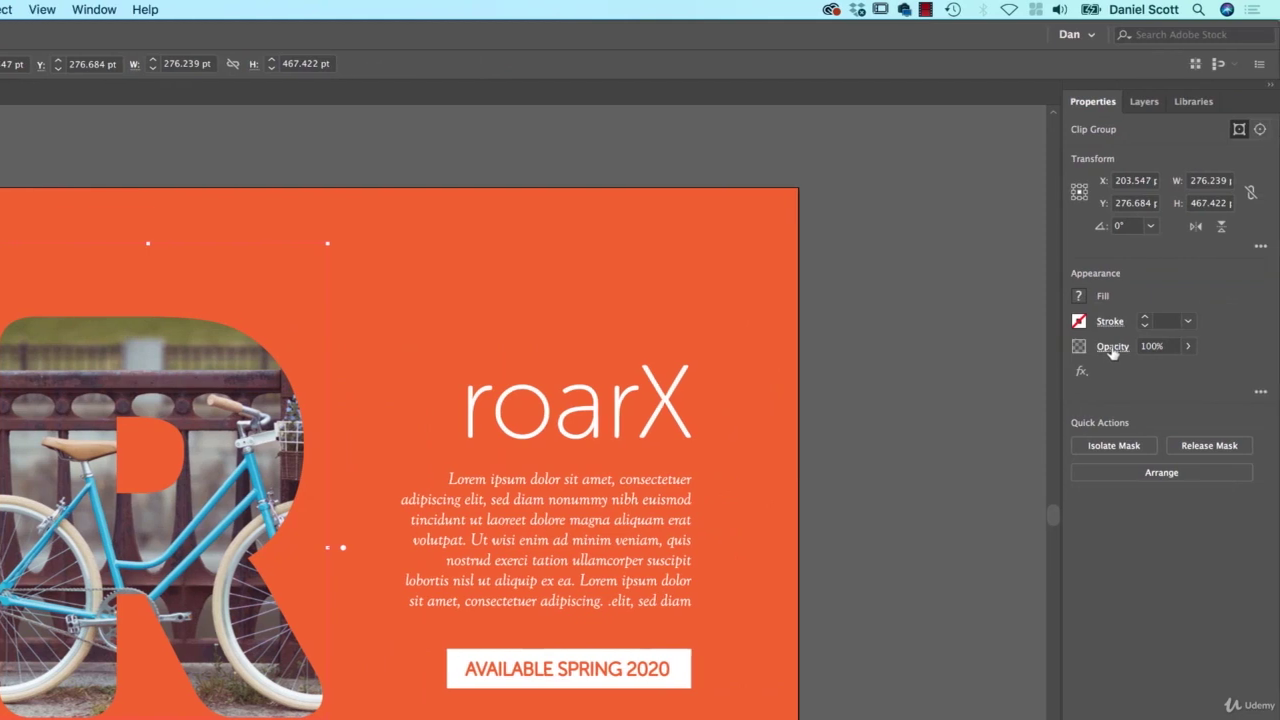
{"action": "left_click", "coordinate": [1113, 347]}
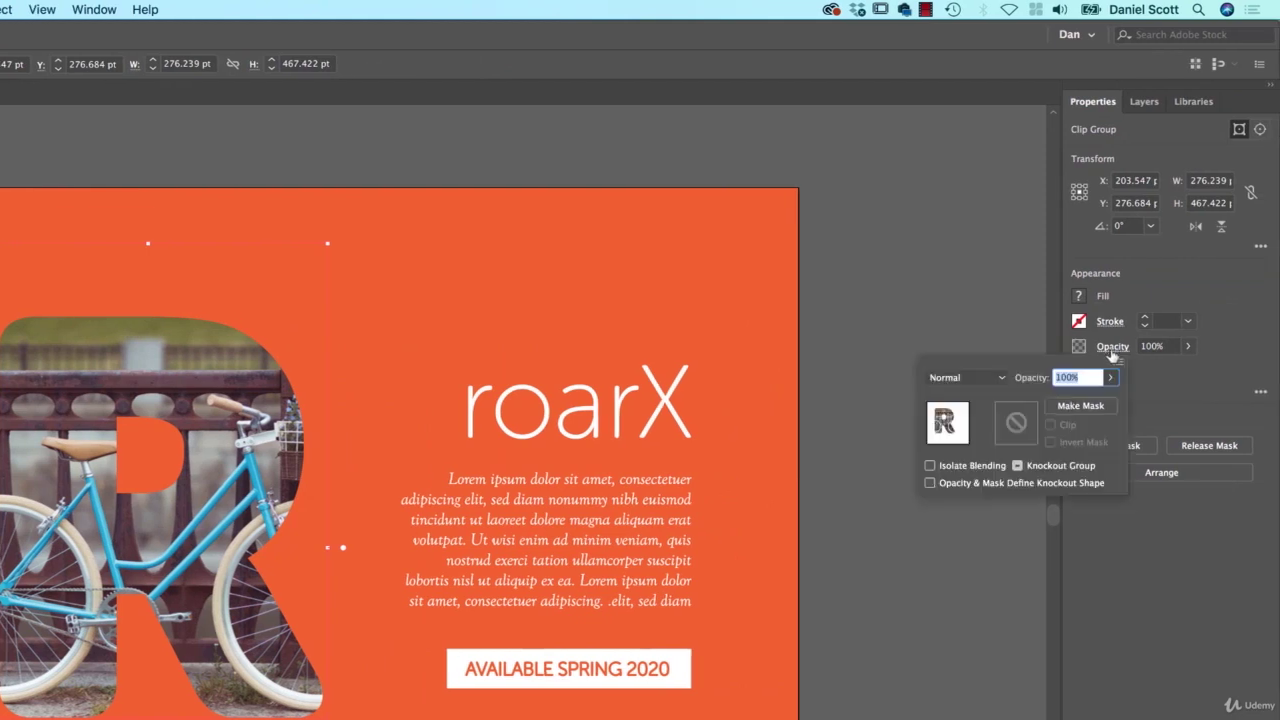
{"action": "left_click", "coordinate": [986, 378]}
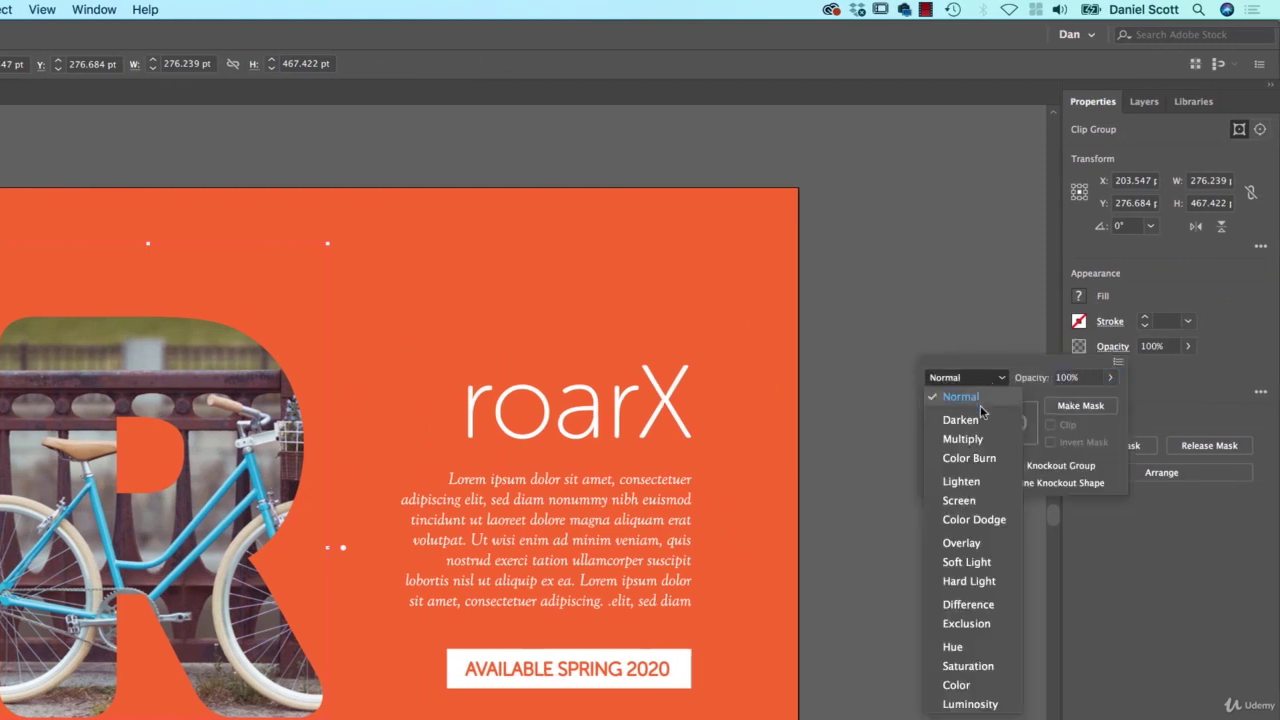
{"action": "left_click", "coordinate": [983, 420]}
{"action": "left_click", "coordinate": [986, 379]}
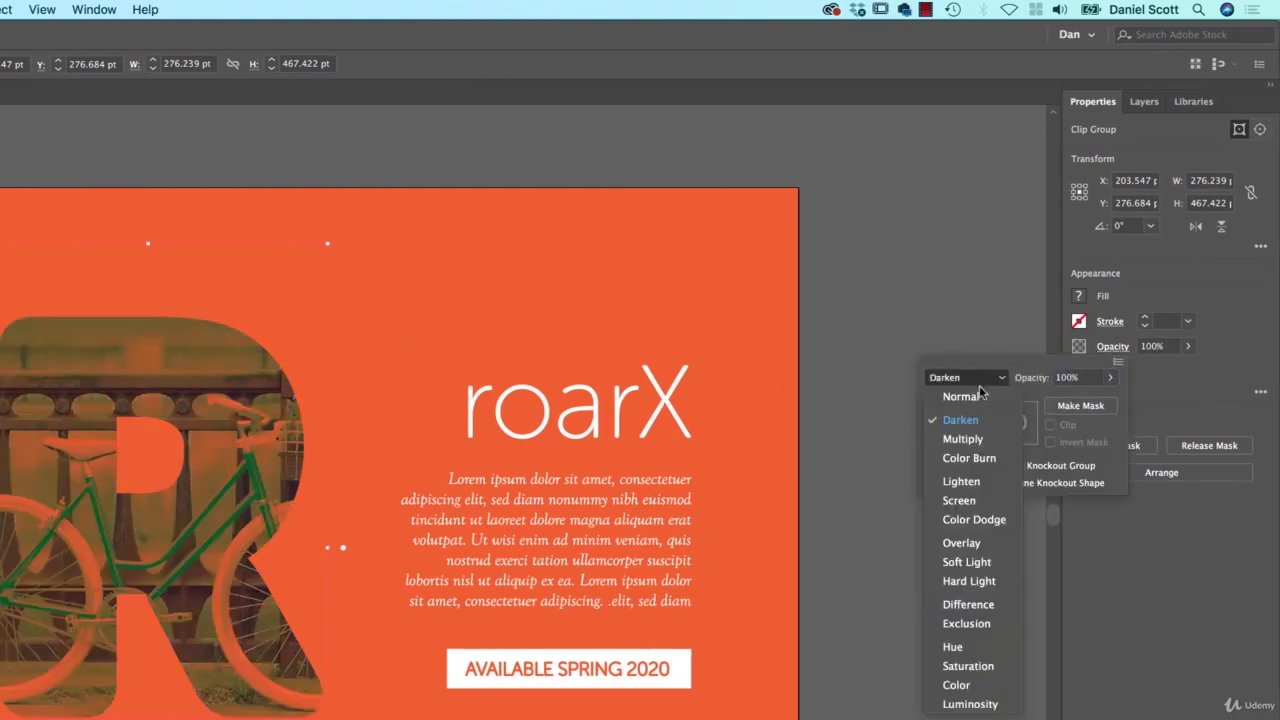
{"action": "left_click", "coordinate": [982, 440]}
{"action": "mouse_move", "coordinate": [370, 465]}
{"action": "left_mouse_down"}
{"action": "mouse_move", "coordinate": [431, 449]}
{"action": "mouse_move", "coordinate": [934, 417]}
{"action": "mouse_move", "coordinate": [996, 375]}
{"action": "mouse_move", "coordinate": [911, 386]}
{"action": "left_mouse_up"}
Preview the R in Color Burn, Screen, Color Dodge, Overlay, Soft Light, Hard Light, Difference and Exclusion blend modes
{"action": "left_click", "coordinate": [1110, 346]}
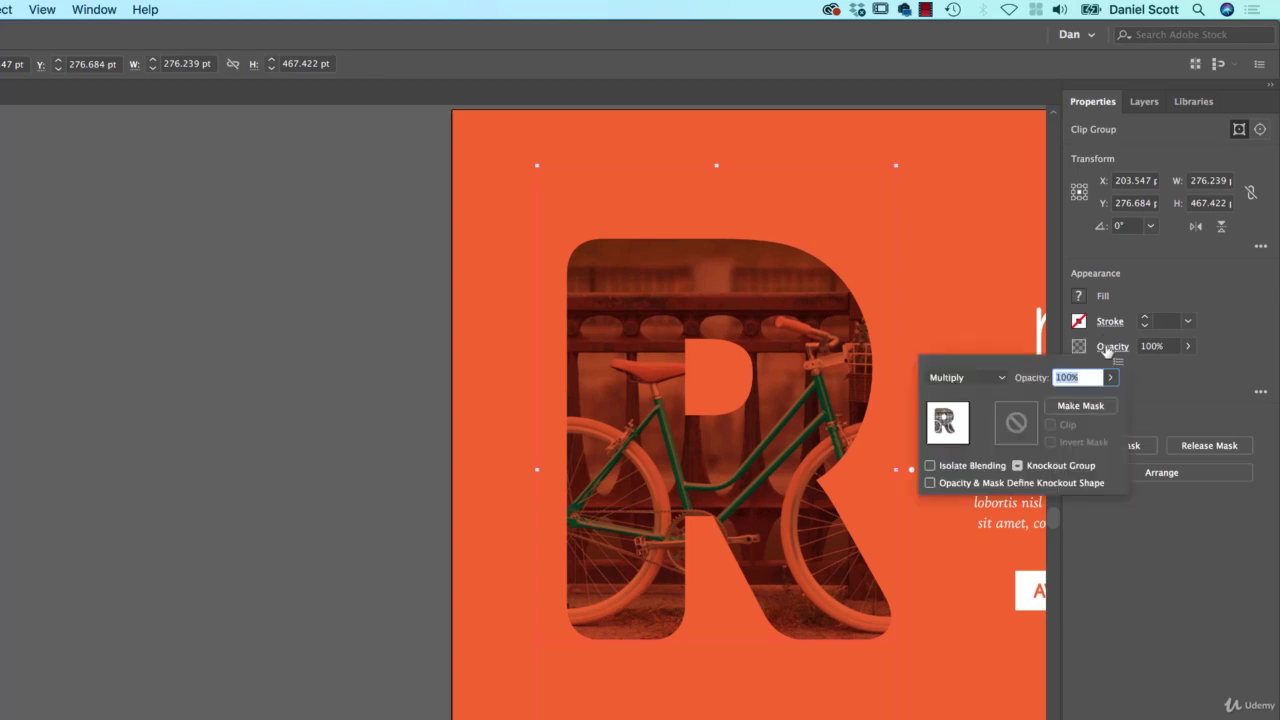
{"action": "left_click", "coordinate": [968, 377]}
{"action": "left_click", "coordinate": [969, 458]}
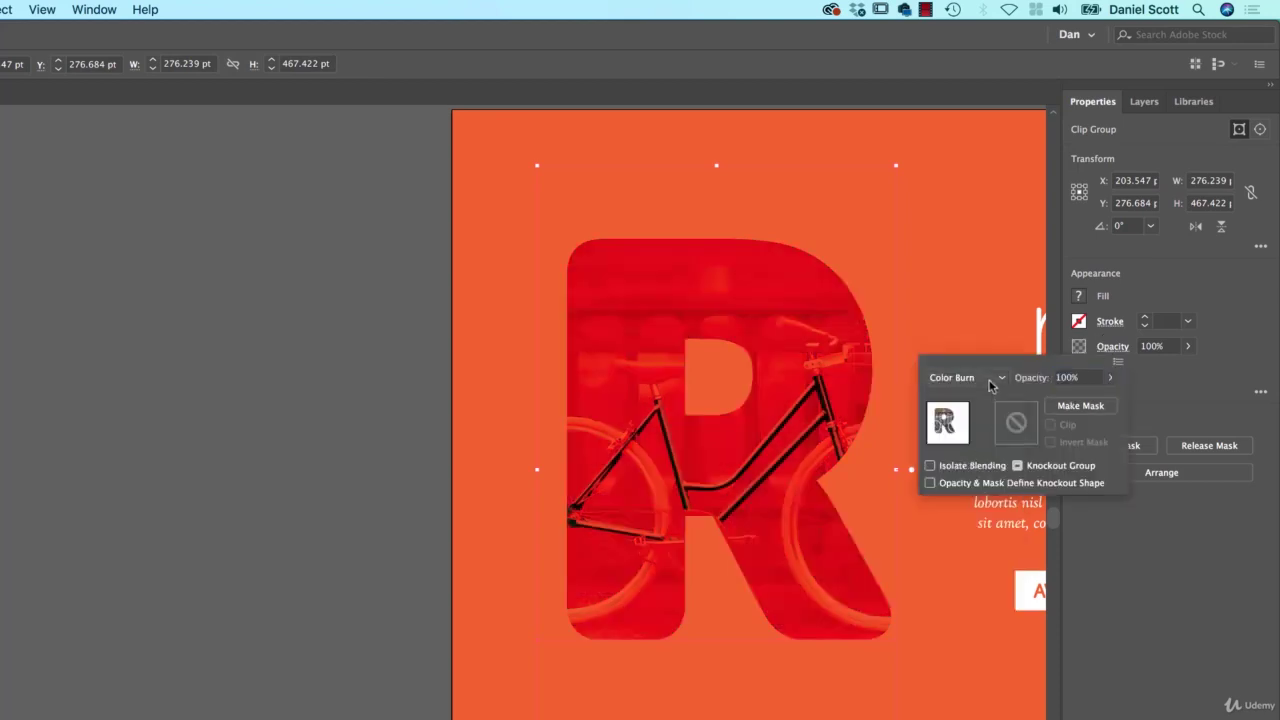
{"action": "left_click", "coordinate": [968, 377]}
{"action": "left_click", "coordinate": [985, 497]}
{"action": "left_click", "coordinate": [968, 377]}
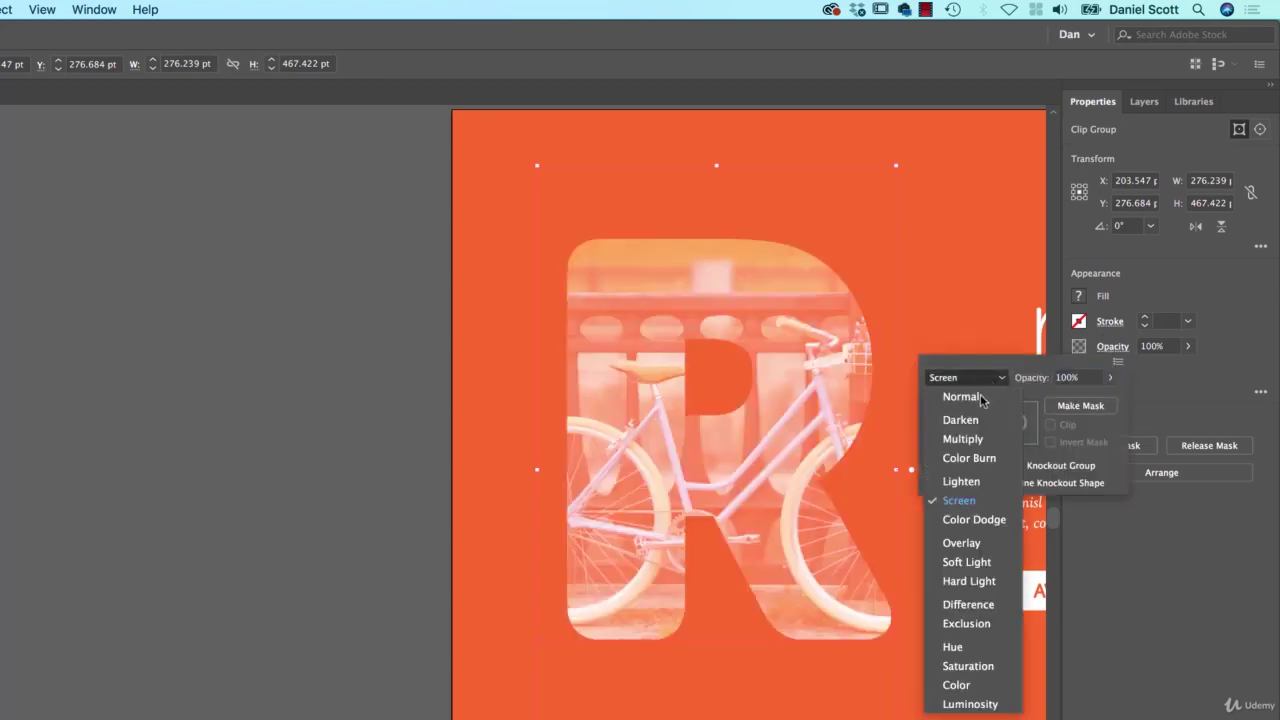
{"action": "left_click", "coordinate": [970, 520]}
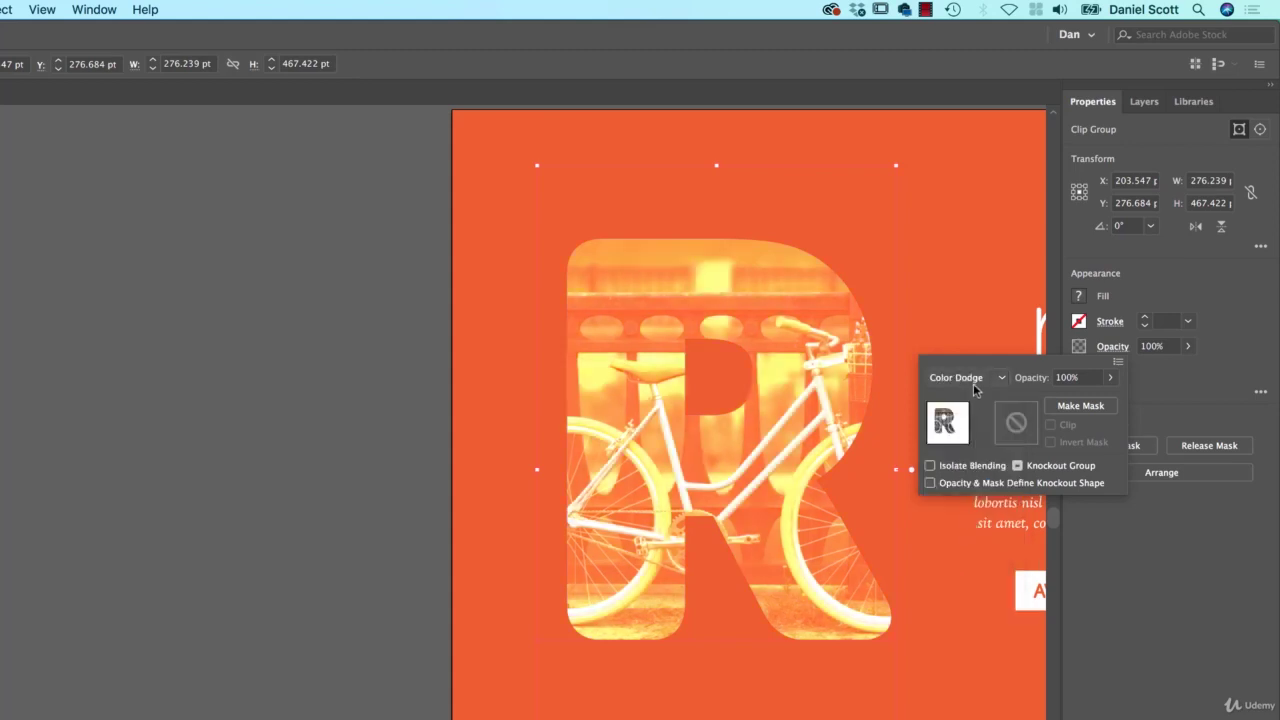
{"action": "left_click", "coordinate": [965, 377]}
{"action": "left_click", "coordinate": [962, 544]}
{"action": "left_click", "coordinate": [965, 377]}
{"action": "left_click", "coordinate": [968, 562]}
{"action": "left_click", "coordinate": [965, 377]}
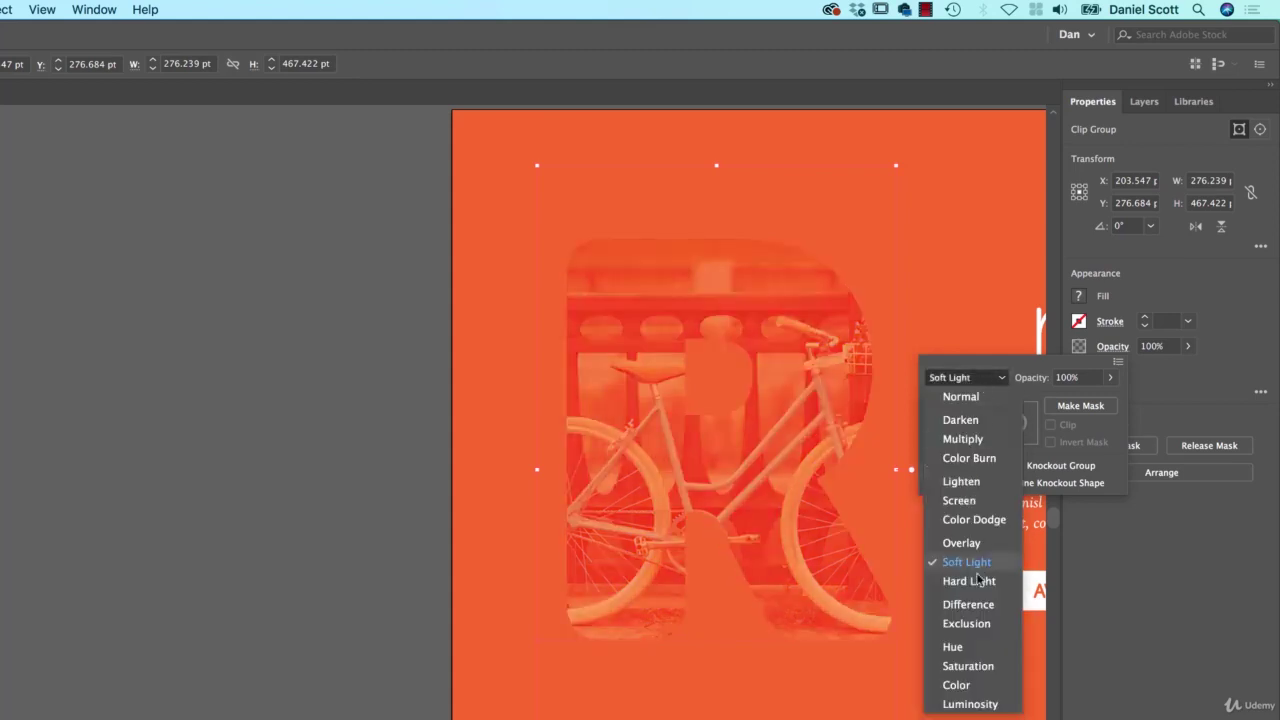
{"action": "left_click", "coordinate": [978, 580]}
{"action": "left_click", "coordinate": [965, 377]}
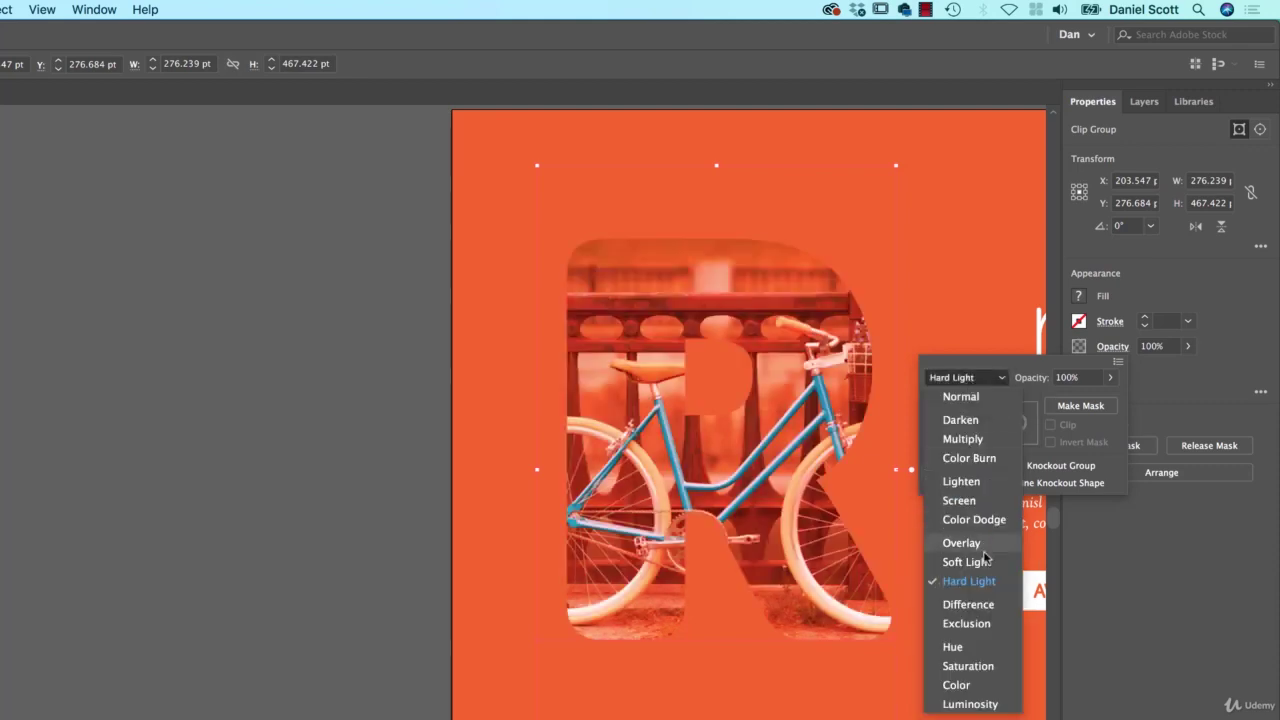
{"action": "left_click", "coordinate": [980, 606]}
{"action": "left_click", "coordinate": [983, 380]}
{"action": "left_click", "coordinate": [968, 623]}
Compare Overlay against Multiply and settle on Overlay blending for the R
{"action": "left_click", "coordinate": [983, 380]}
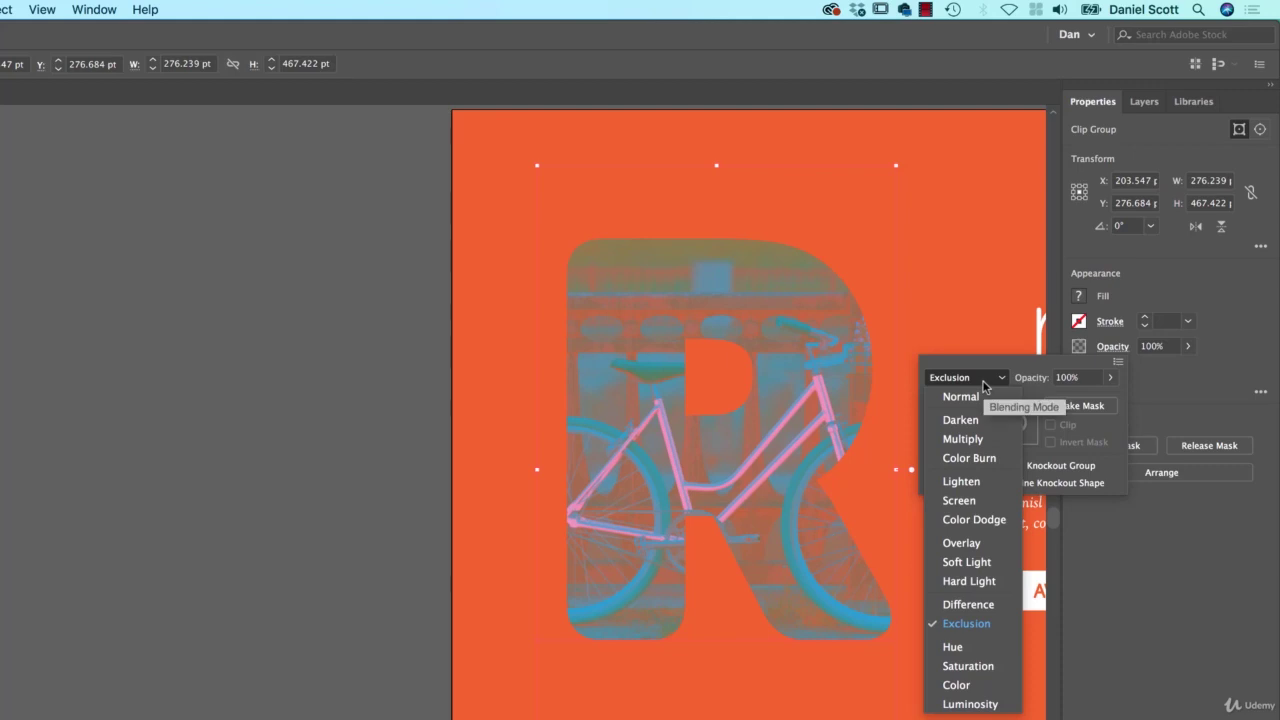
{"action": "left_click", "coordinate": [980, 545]}
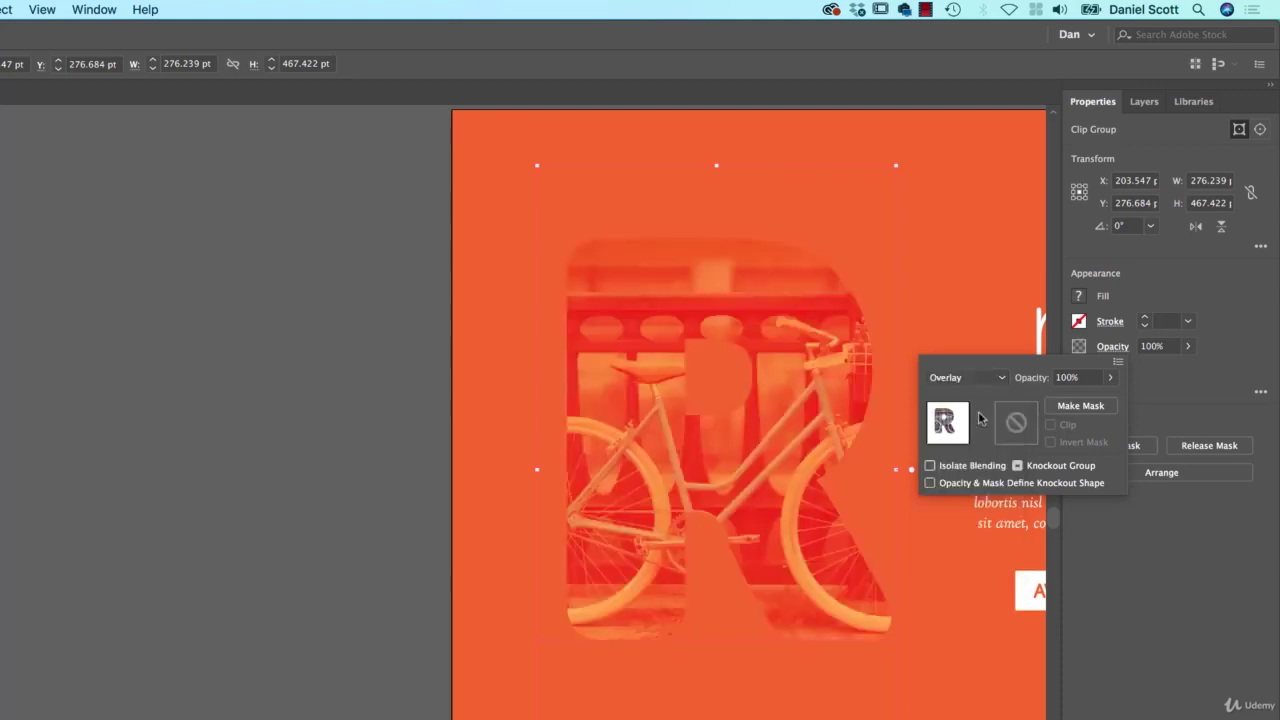
{"action": "left_click", "coordinate": [982, 384]}
{"action": "left_click", "coordinate": [983, 442]}
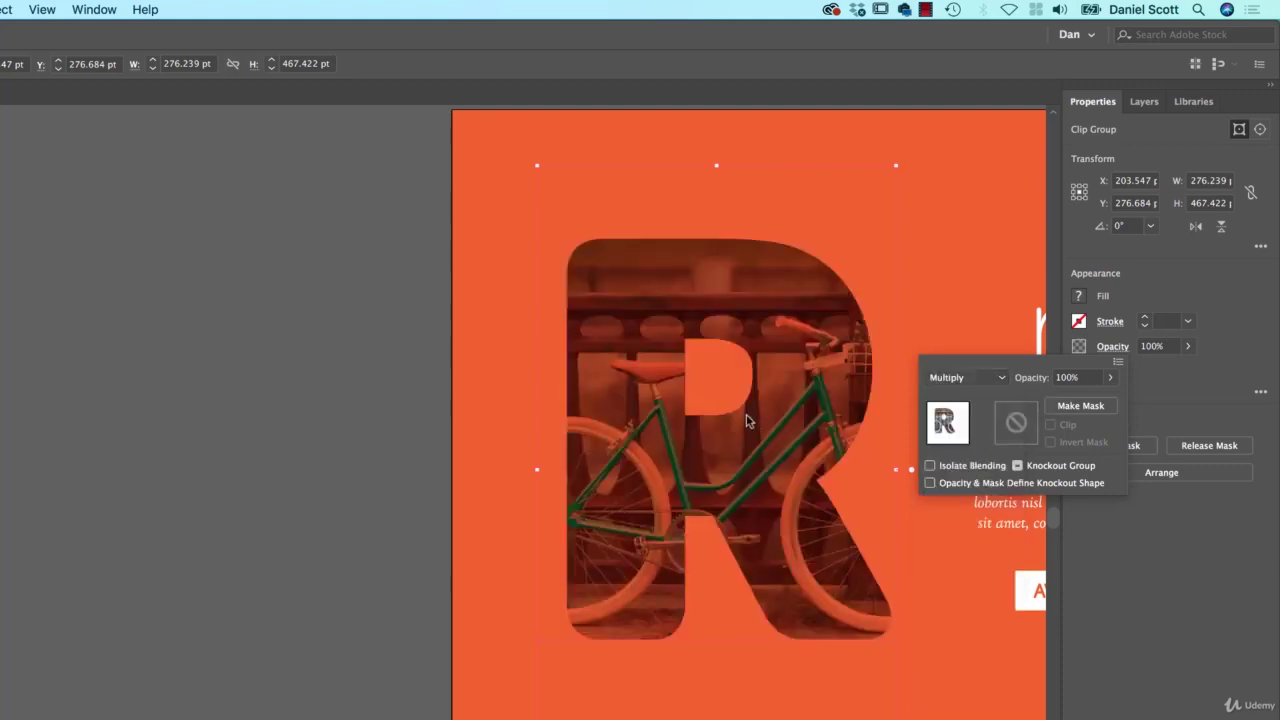
{"action": "left_click", "coordinate": [968, 378]}
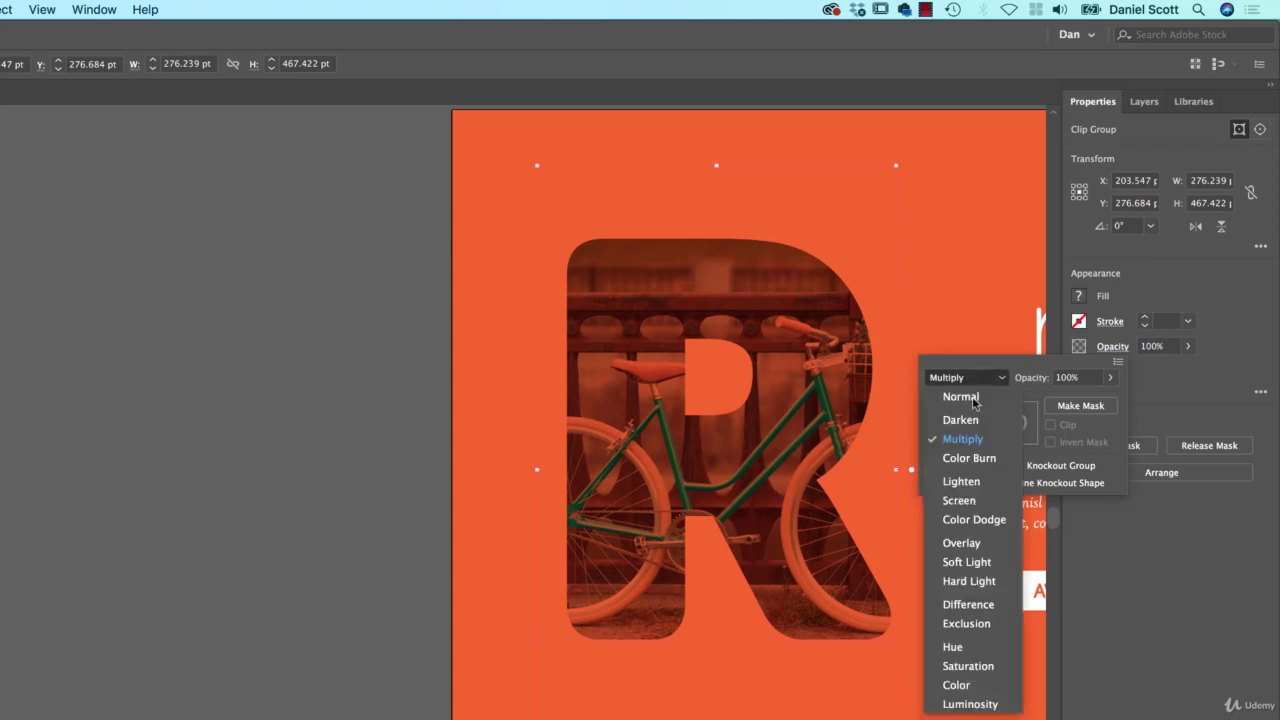
{"action": "left_click", "coordinate": [978, 543]}
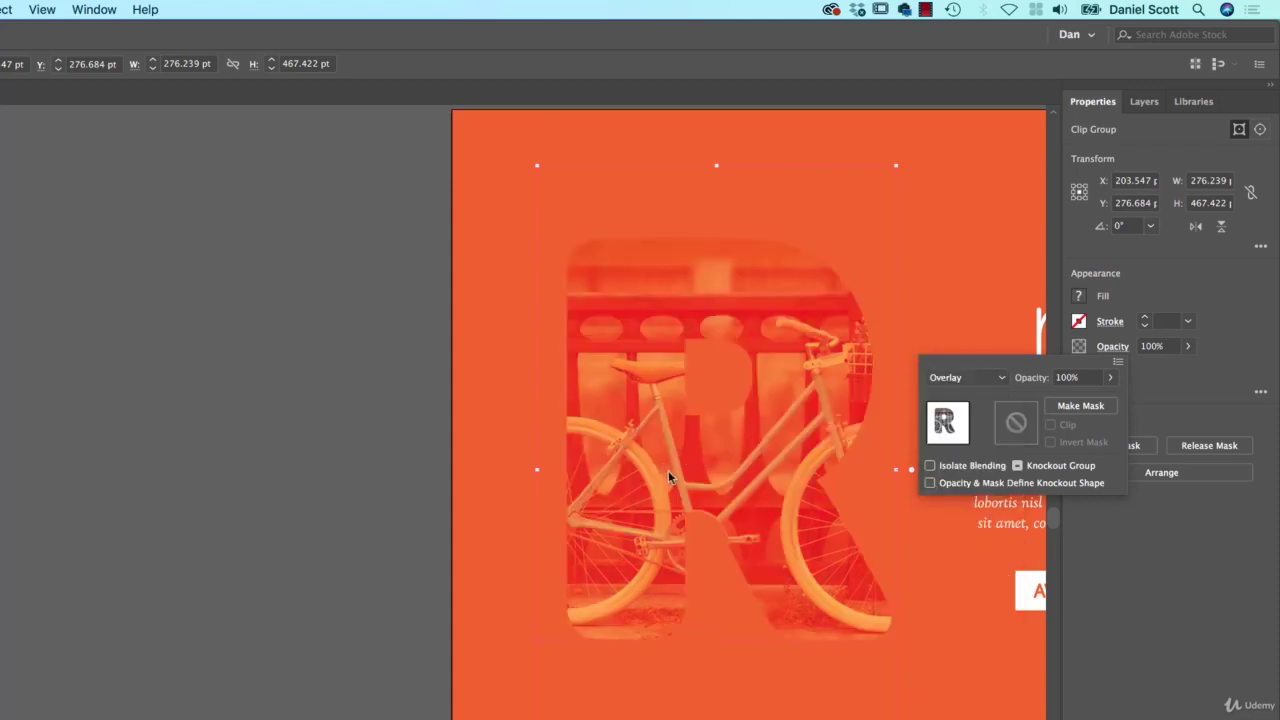
{"action": "left_click", "coordinate": [652, 414]}
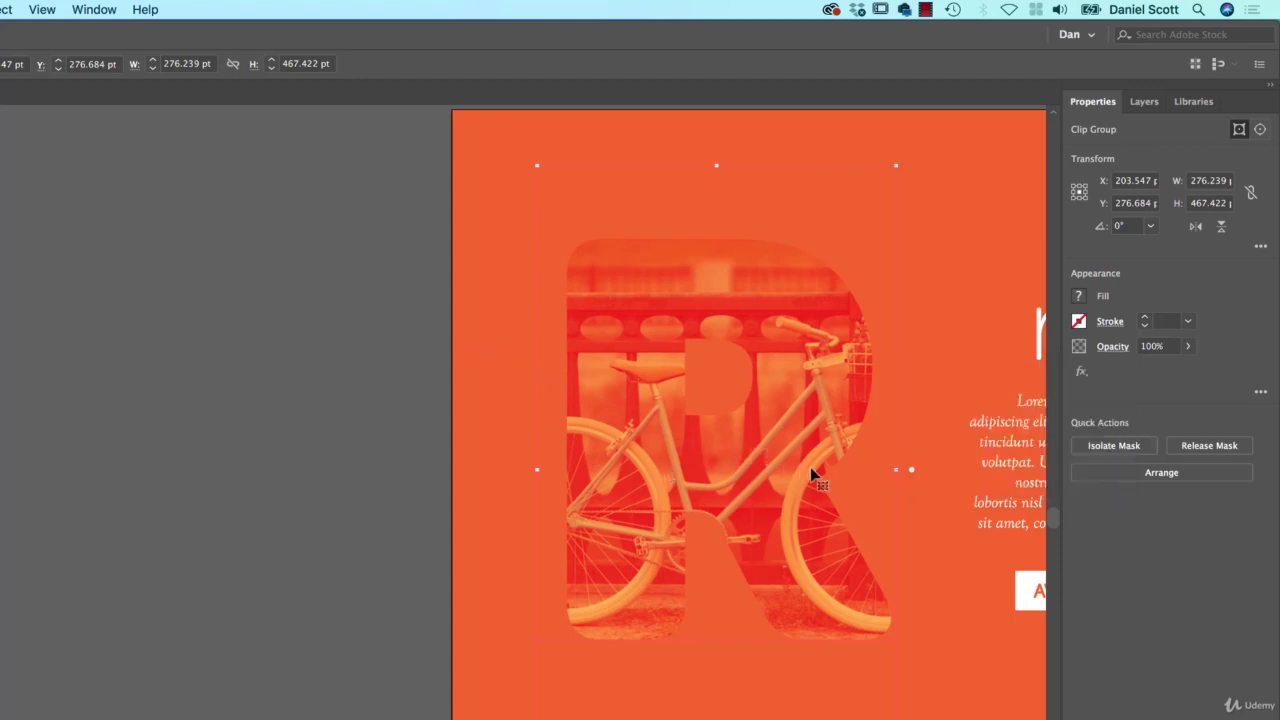
Move the top bike-R copy out to the pasteboard
{"action": "left_click_drag", "start_coordinate": [810, 466], "coordinate": [291, 381]}
{"action": "left_click_drag", "start_coordinate": [437, 385], "coordinate": [586, 296]}
{"action": "left_click_drag", "start_coordinate": [607, 236], "coordinate": [146, 313]}
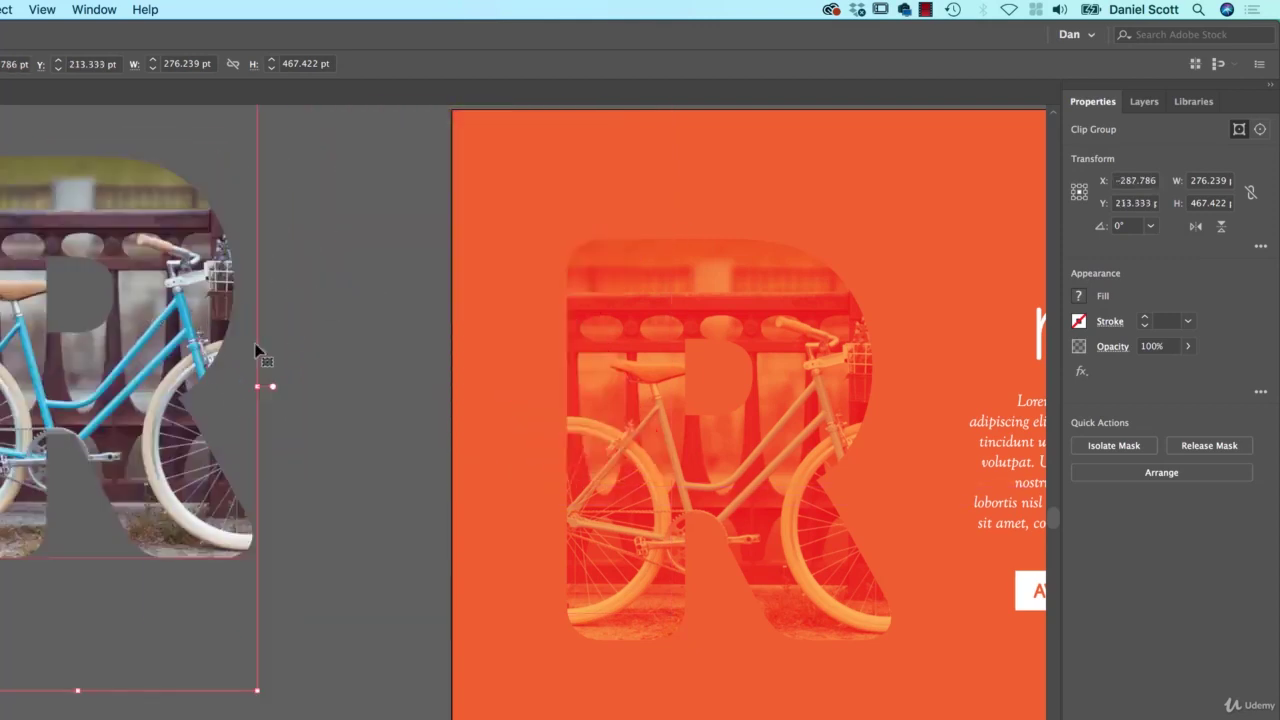
Set the R left on the poster to Multiply blending at about 31% opacity
{"action": "left_click", "coordinate": [729, 403]}
{"action": "left_click", "coordinate": [1113, 347]}
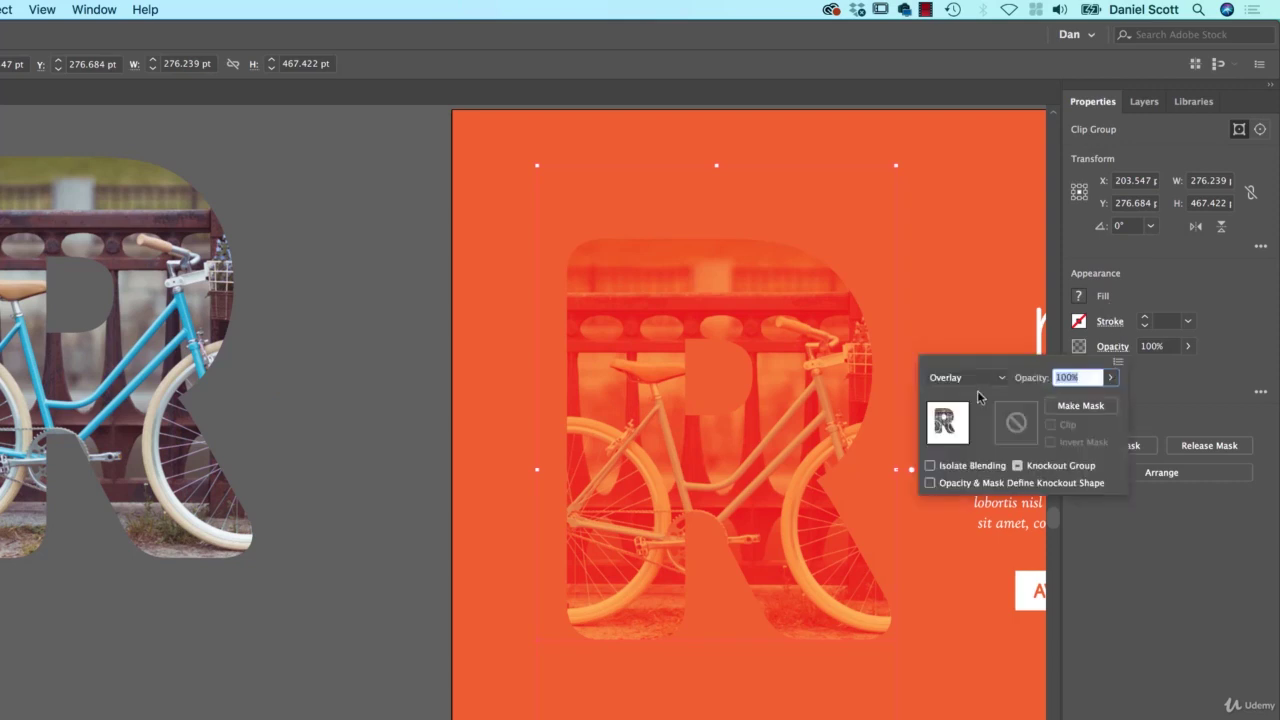
{"action": "left_click", "coordinate": [965, 378]}
{"action": "left_click", "coordinate": [976, 433]}
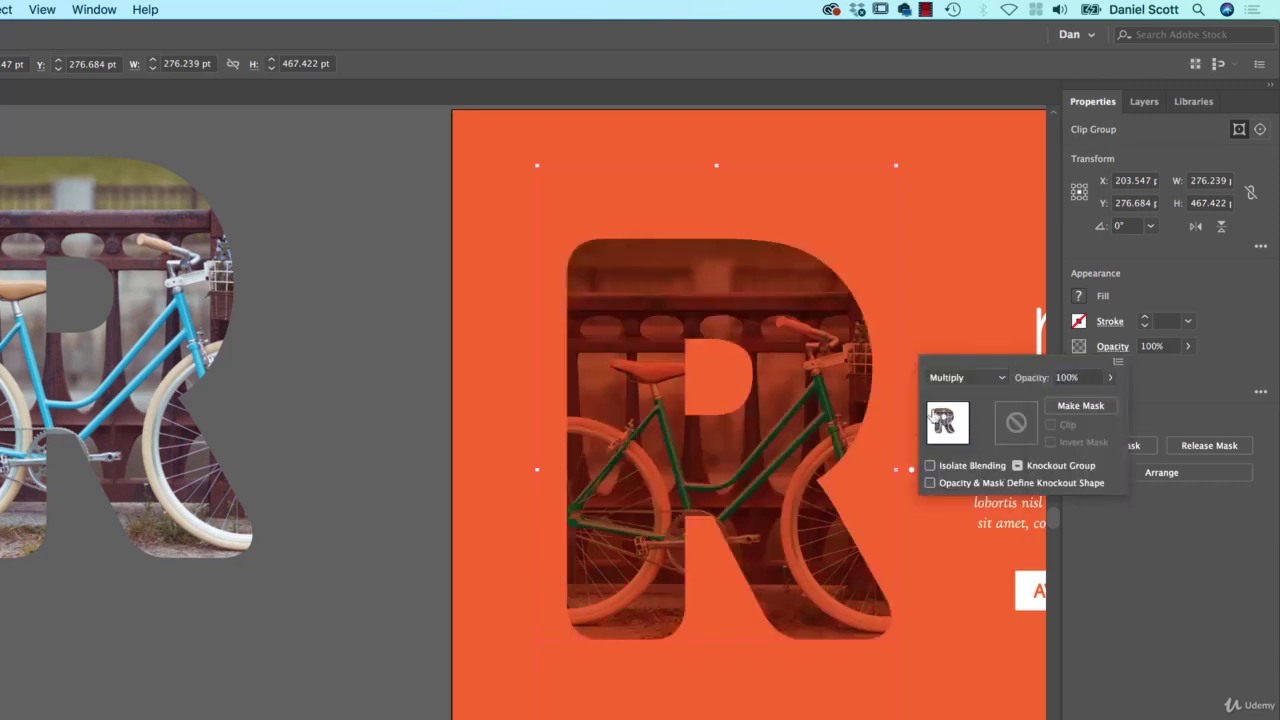
{"action": "left_click", "coordinate": [1109, 377]}
{"action": "left_click", "coordinate": [1086, 400]}
{"action": "left_click_drag", "start_coordinate": [1063, 405], "coordinate": [1066, 406]}
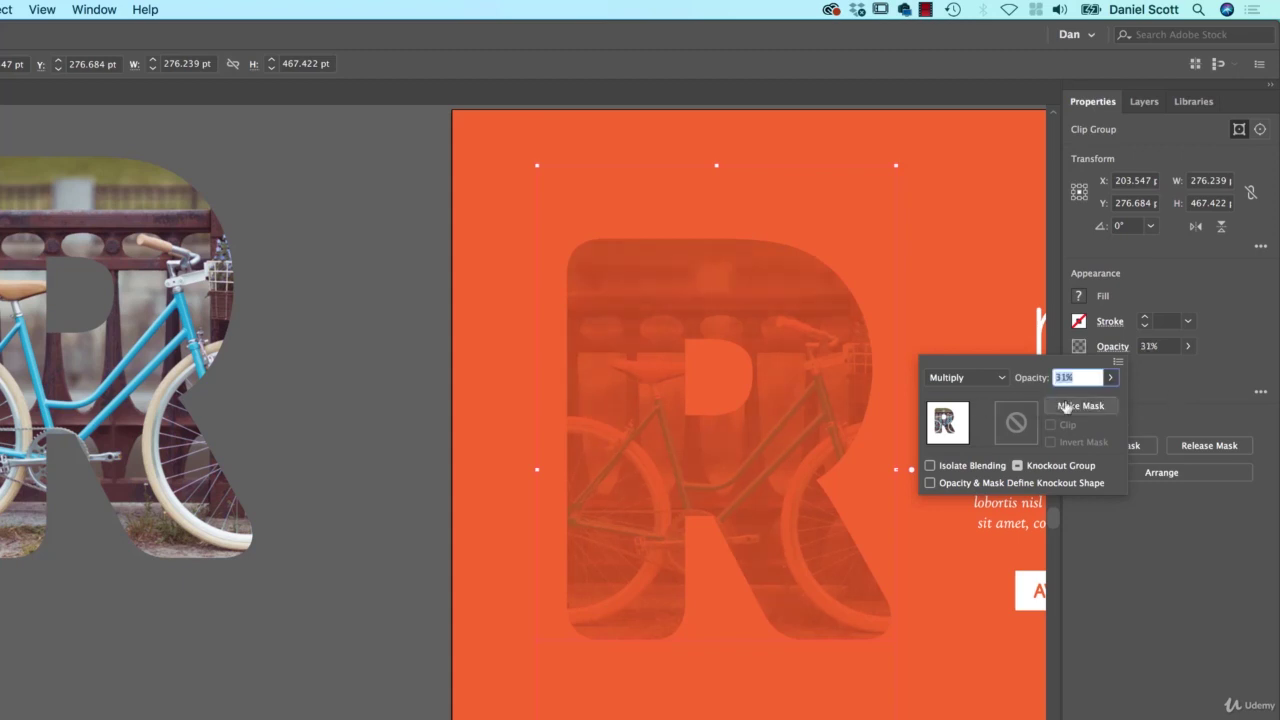
Move the Overlay R copy back over the Multiply R, offset slightly to the left
{"action": "left_click", "coordinate": [280, 418]}
{"action": "left_click_drag", "start_coordinate": [177, 407], "coordinate": [752, 477]}
{"action": "left_click", "coordinate": [260, 497]}
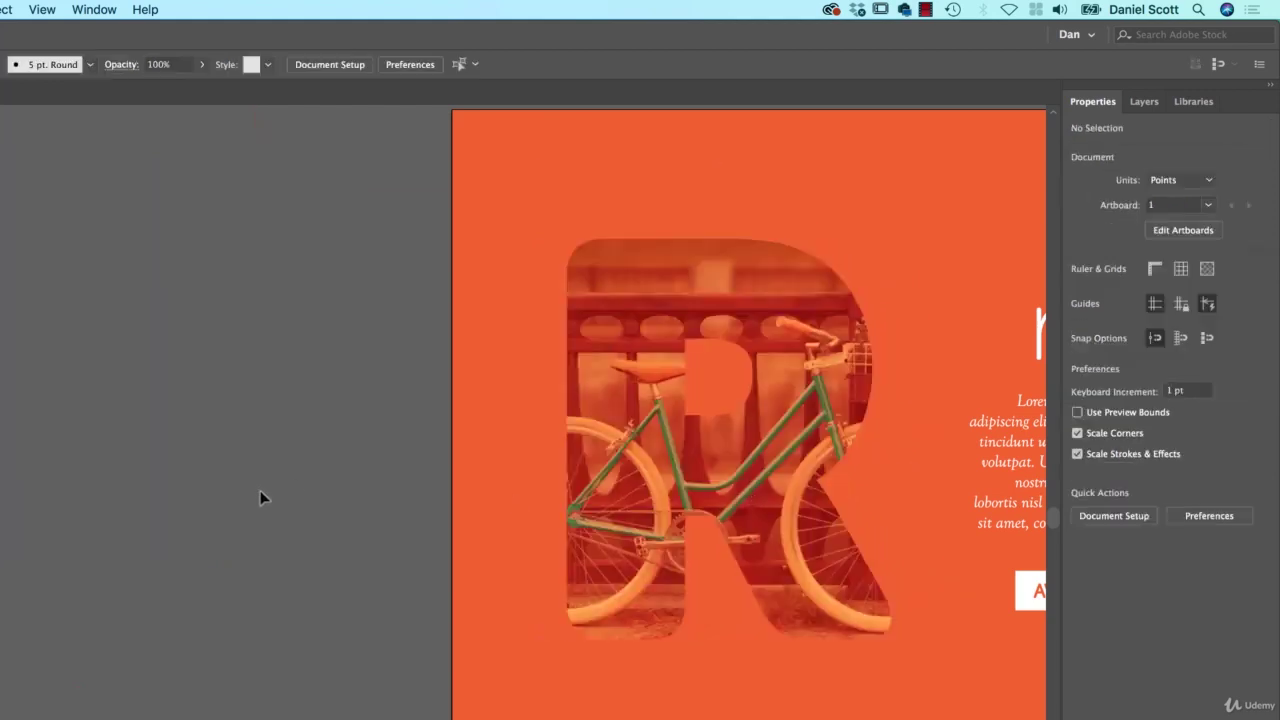
{"action": "left_click", "coordinate": [771, 457]}
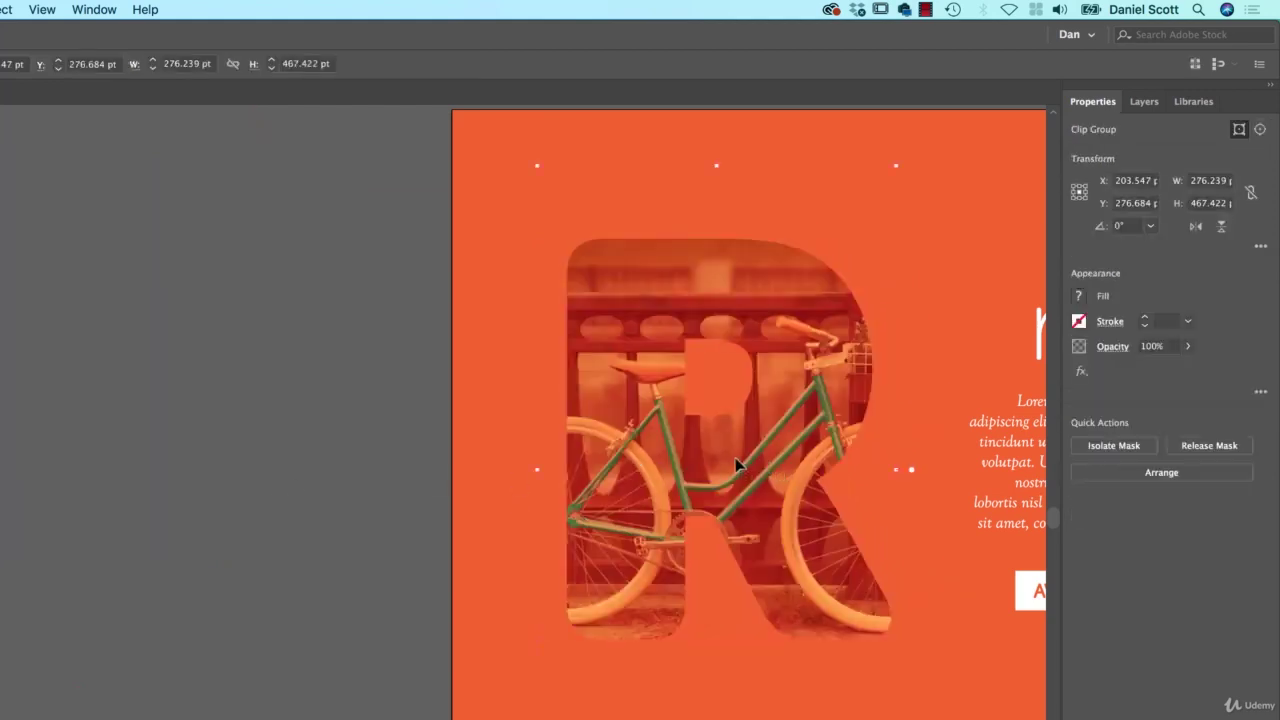
{"action": "left_click_drag", "start_coordinate": [730, 457], "coordinate": [725, 457]}
{"action": "left_click", "coordinate": [390, 492]}
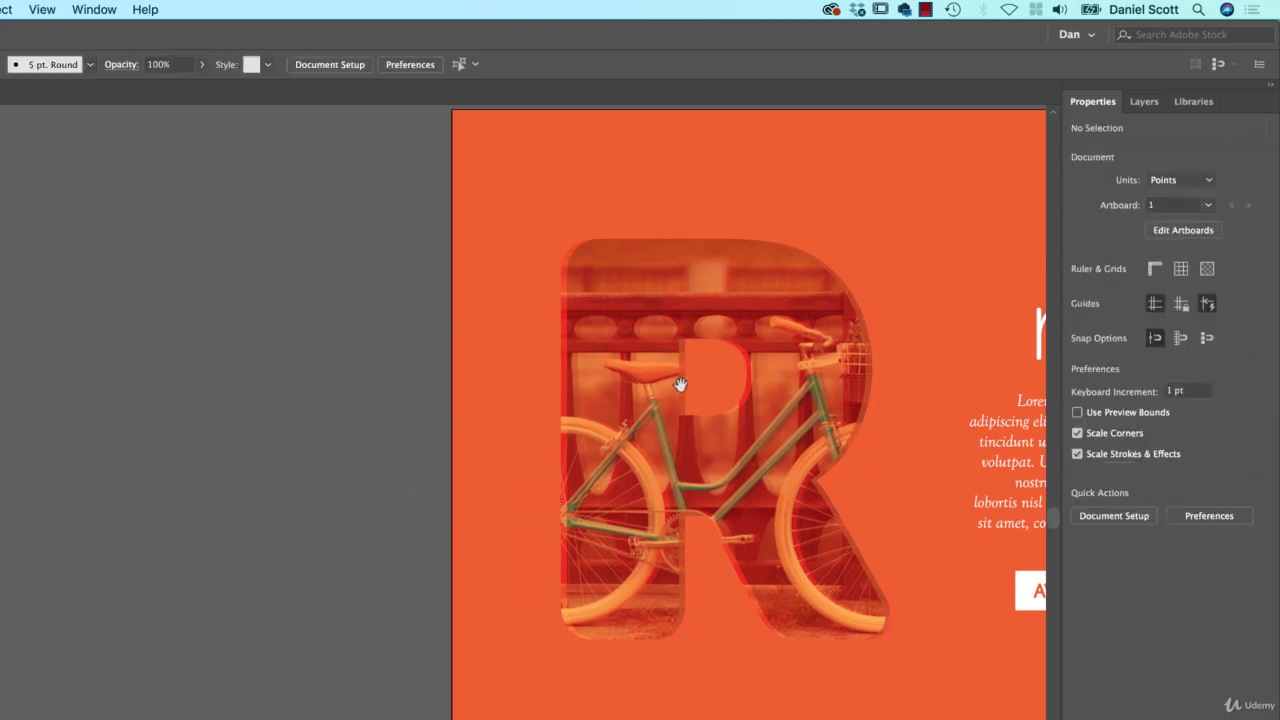
{"action": "left_click_drag", "start_coordinate": [686, 380], "coordinate": [87, 420]}
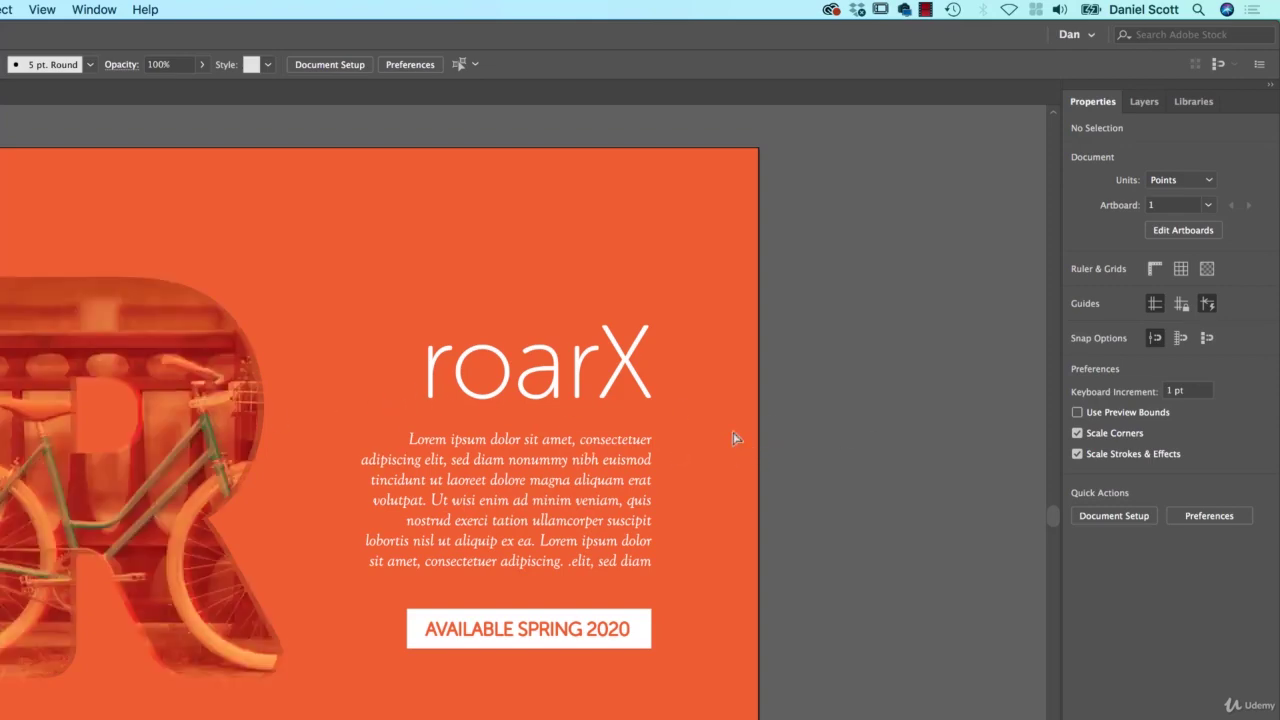
{"action": "key", "text": "super+shift+p"}
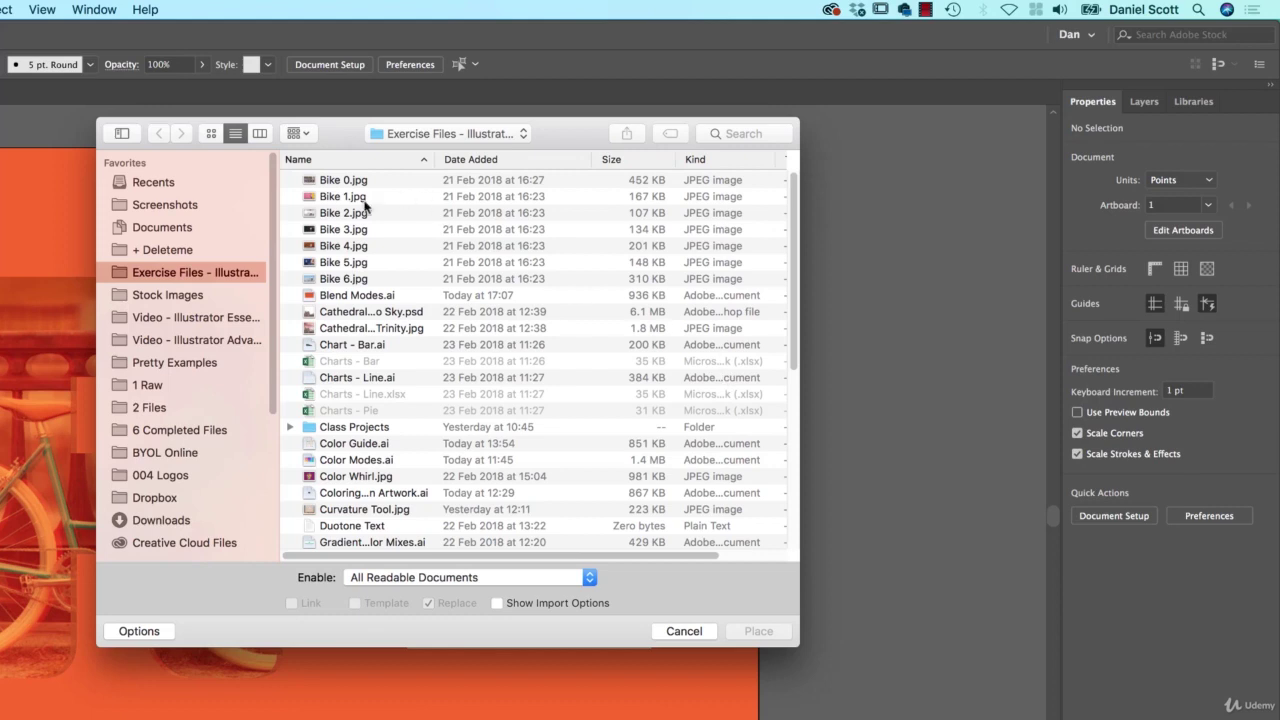
{"action": "left_click", "coordinate": [672, 634]}
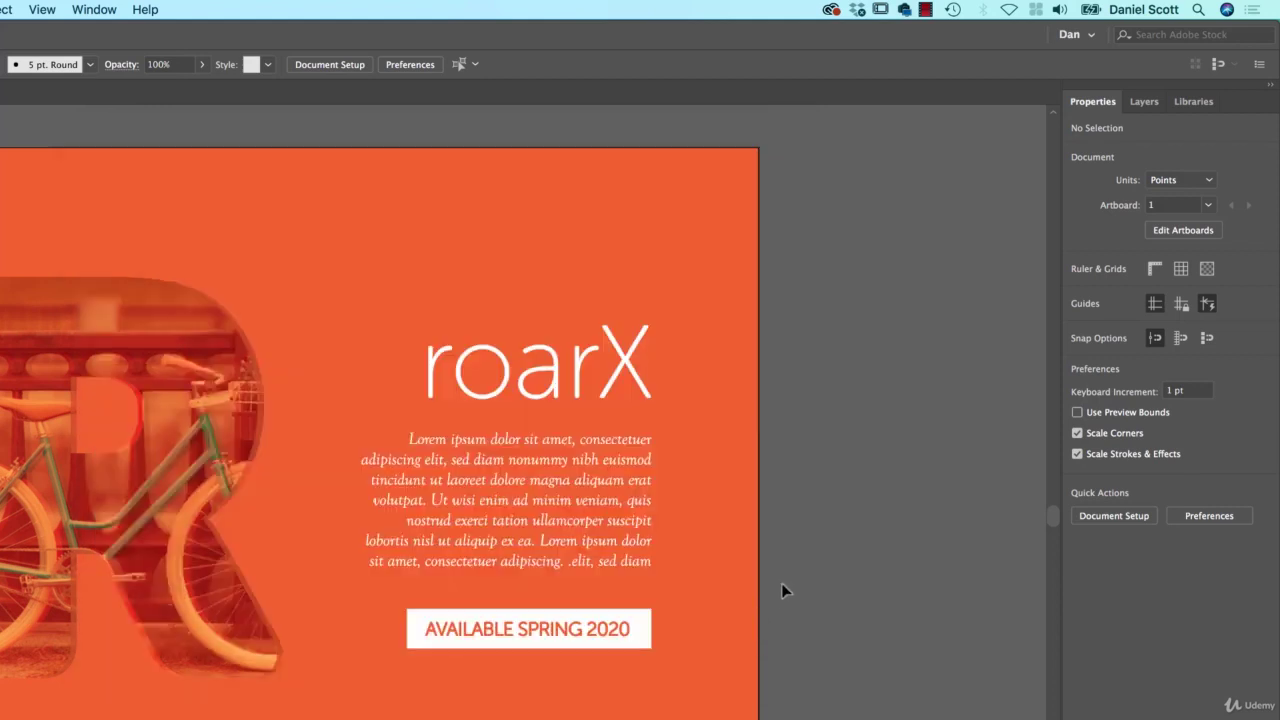